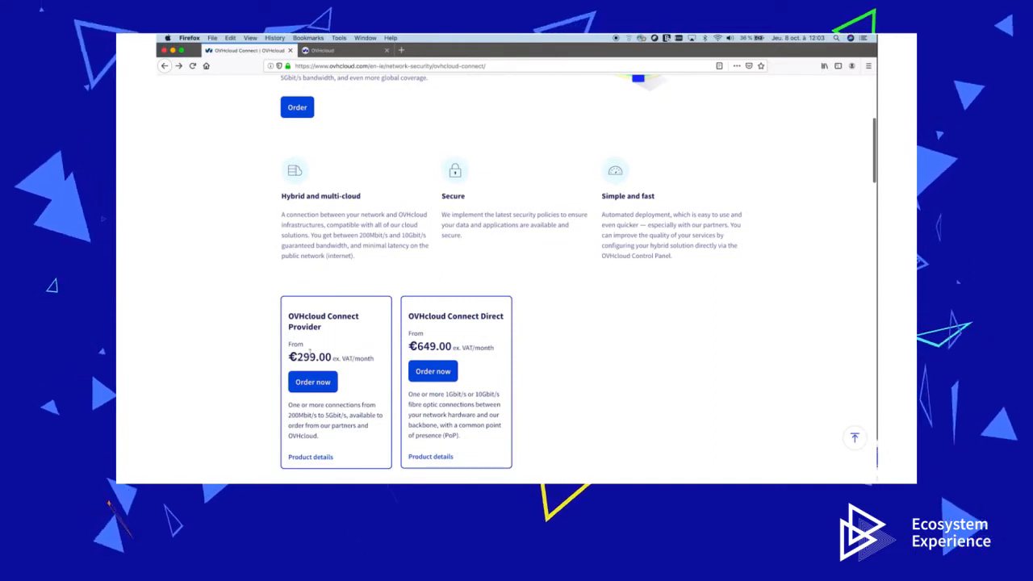
Start configuring an OVHcloud Connect Provider order and choose Megaport as the provider.
scroll(350, 320, "up", 5)
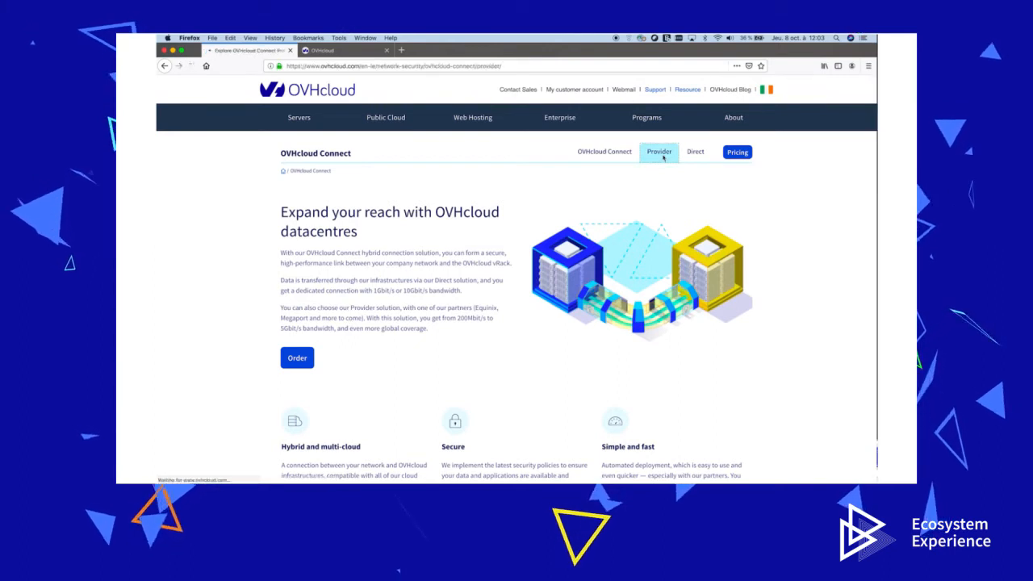
scroll(502, 291, "down", 2)
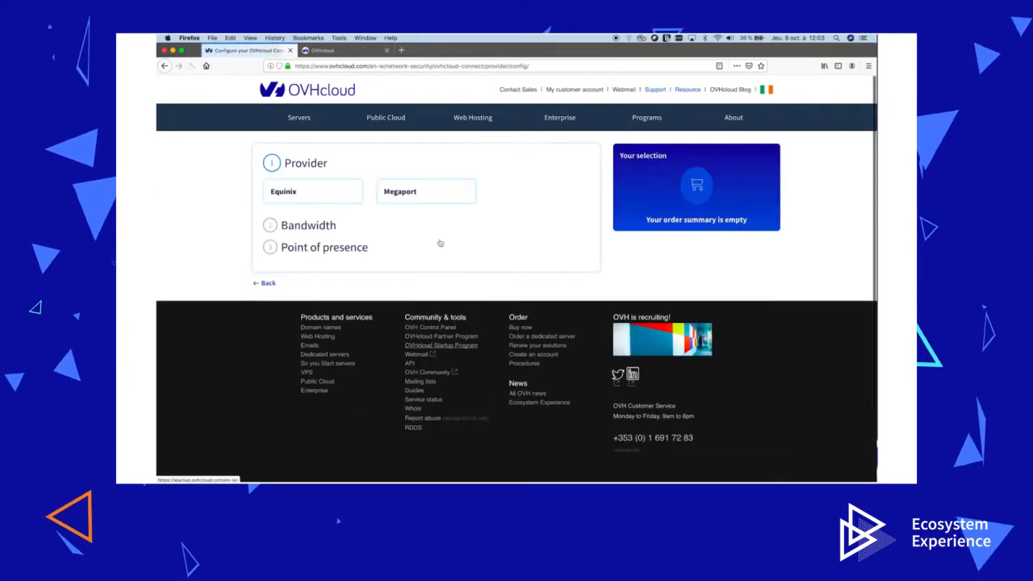
left_click(309, 191)
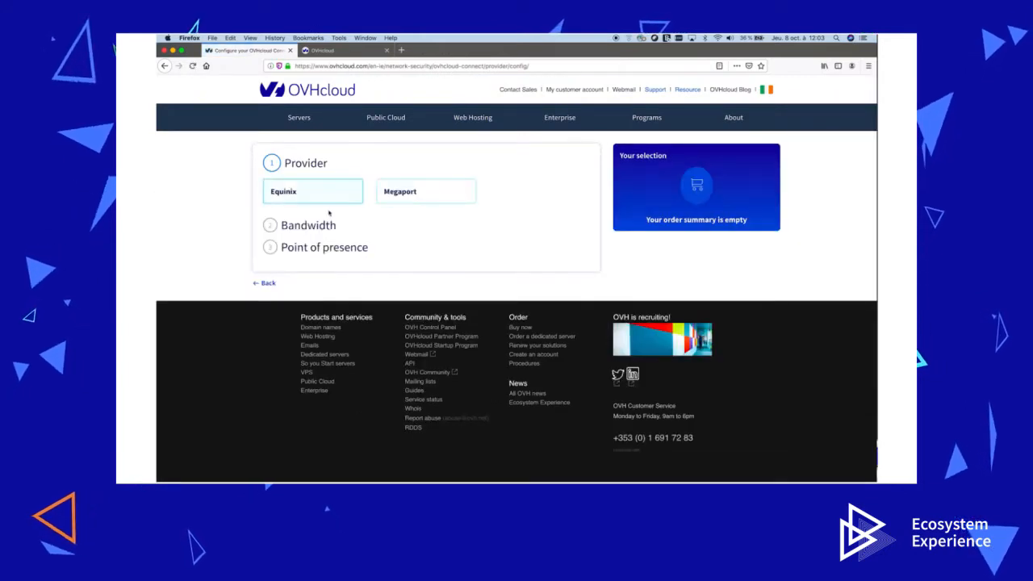
left_click(421, 191)
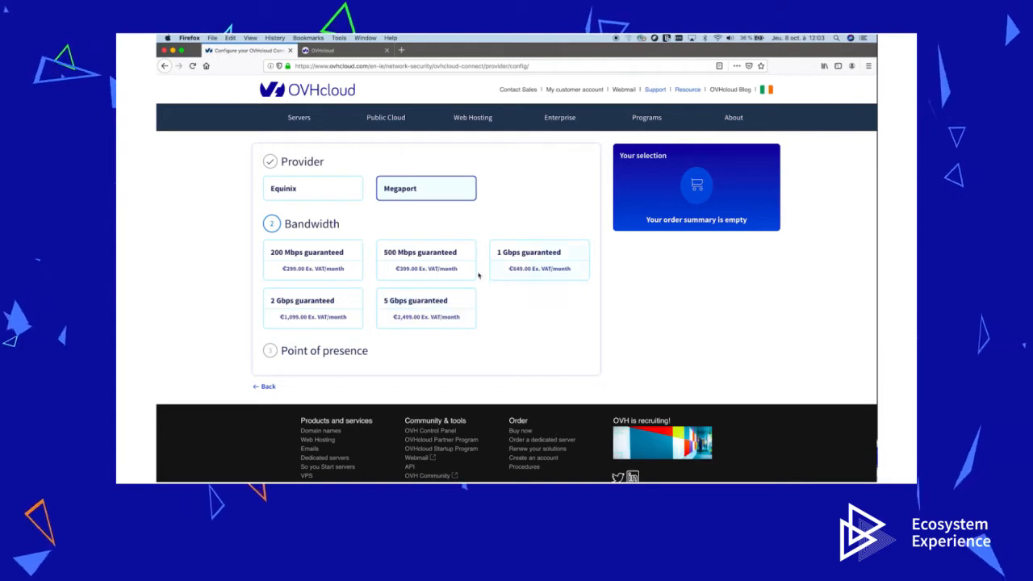
Choose 500 Mbps guaranteed bandwidth and the United Kingdom point of presence, London - Equinix - LD5, for the order.
left_click(438, 270)
scroll(445, 263, "down", 2)
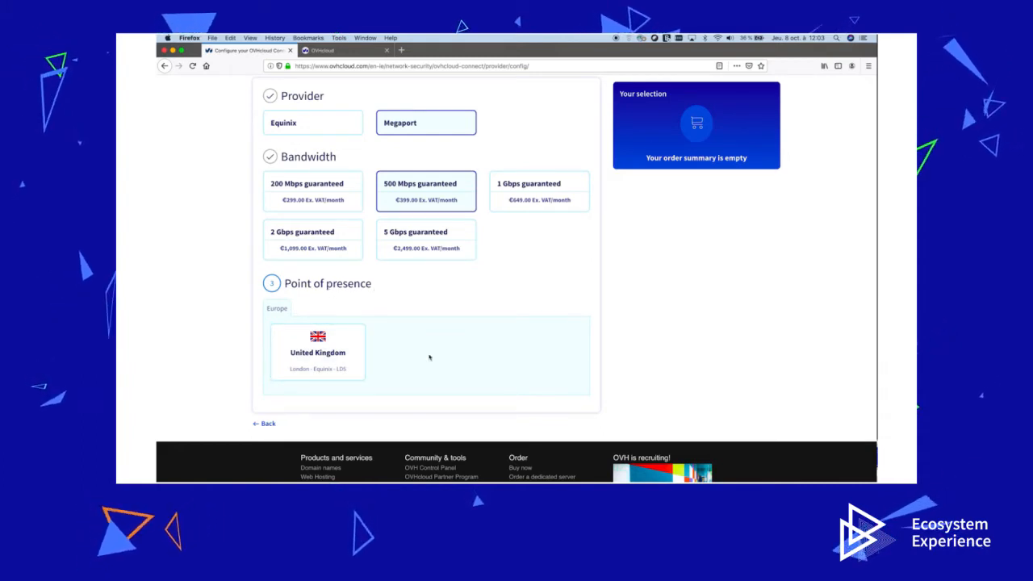
left_click(315, 350)
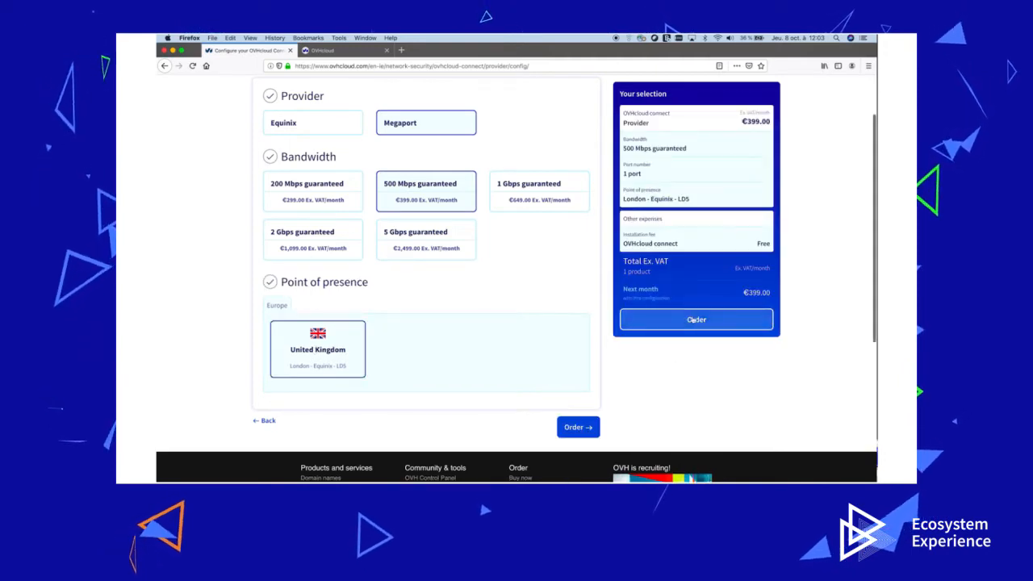
scroll(595, 362, "up", 2)
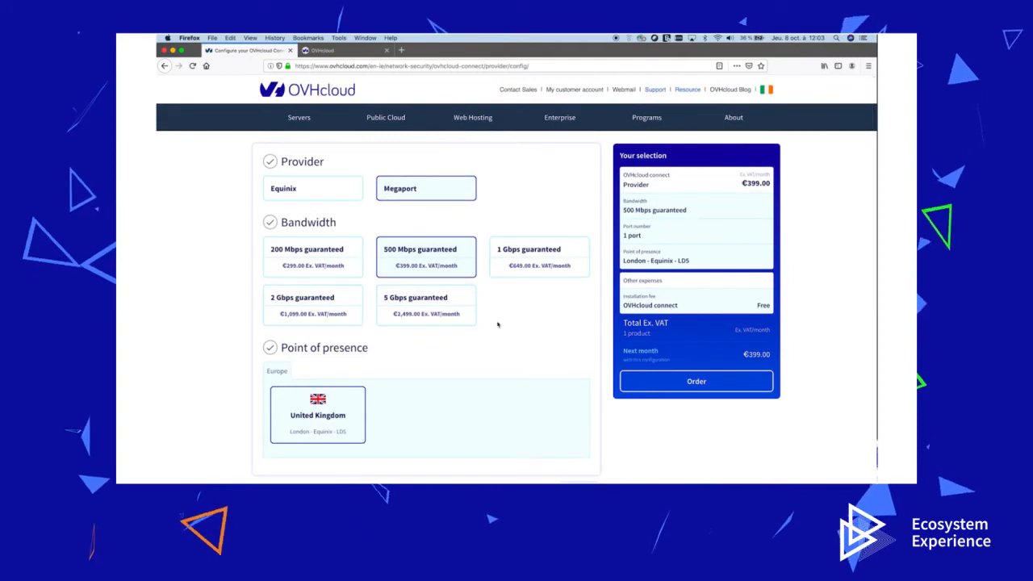
Switch to the OVHcloud Control Panel and open the last OVHcloud Connect service listed in the Network section.
left_click(345, 53)
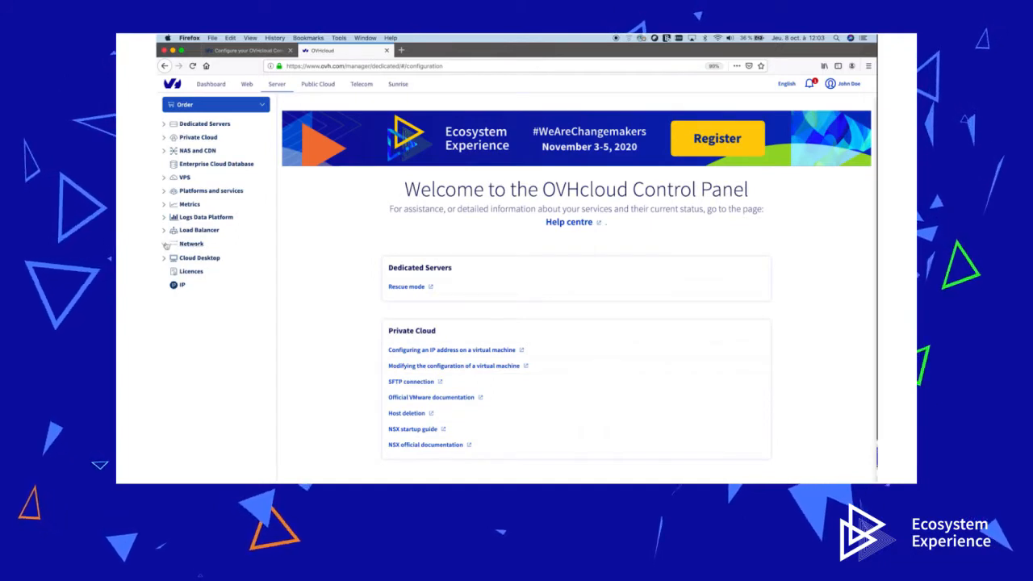
left_click(165, 244)
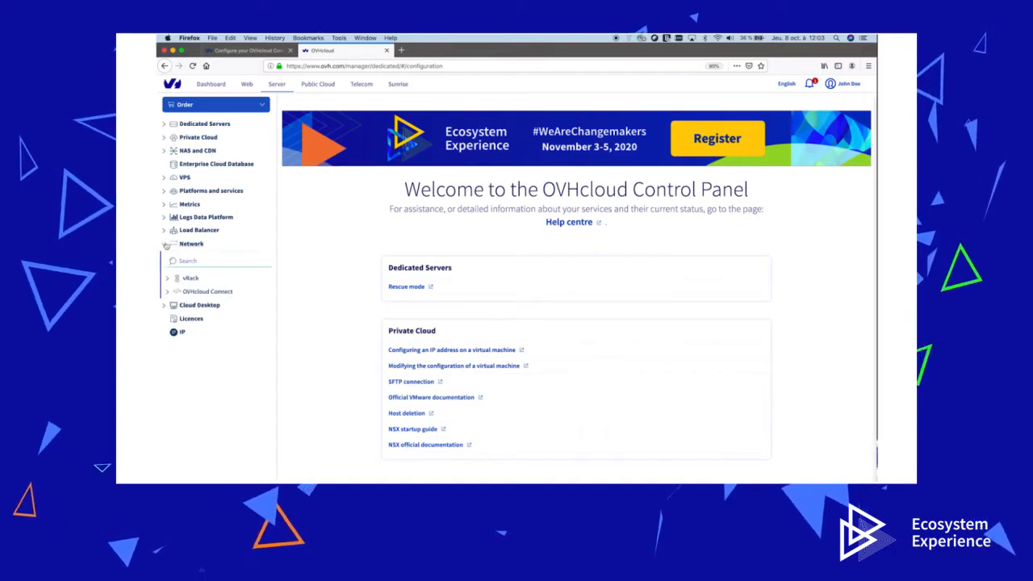
left_click(184, 295)
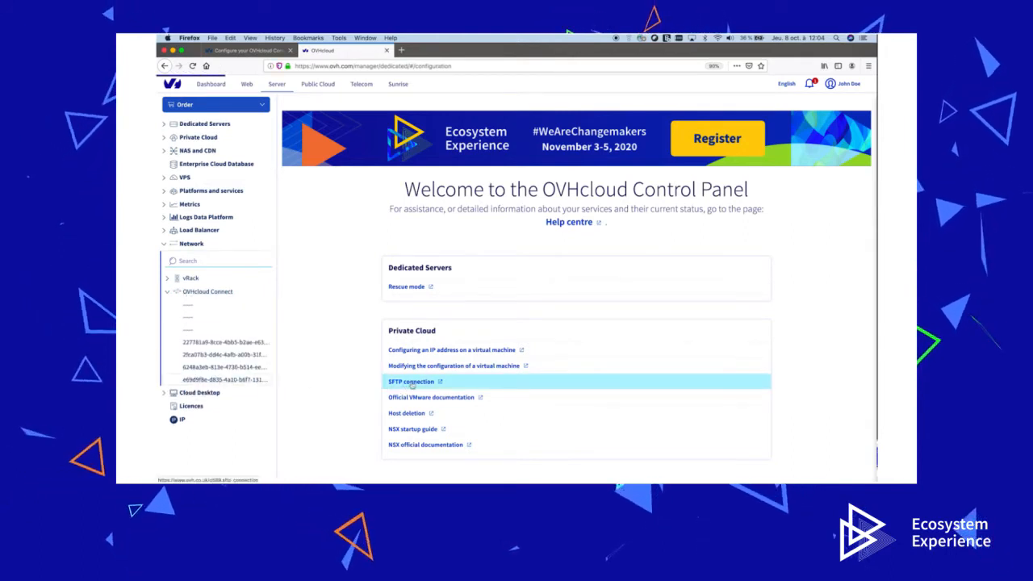
scroll(411, 385, "down", 5)
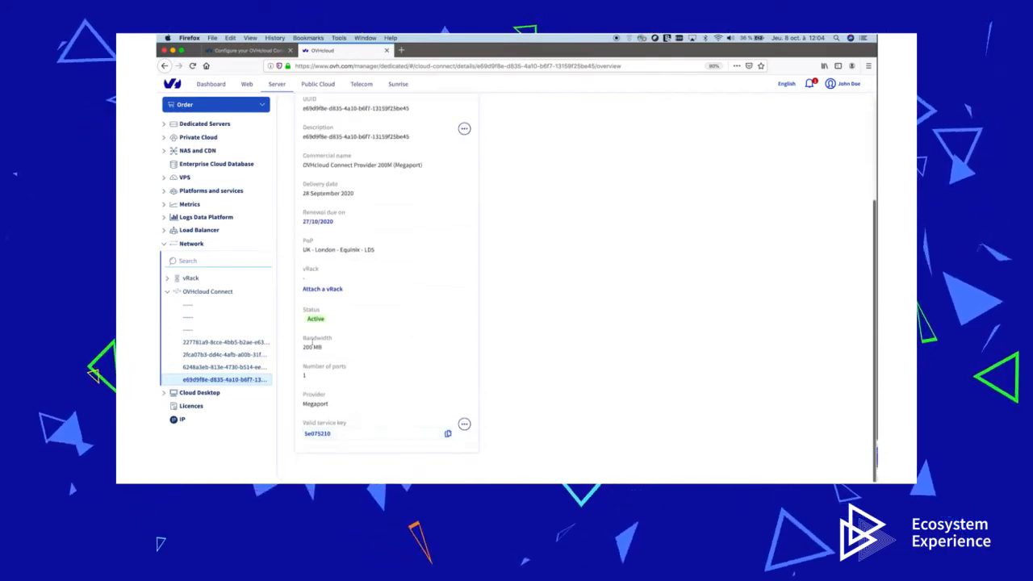
Attach the existing vRack pn-1074689 to the OVHcloud Connect service.
scroll(324, 340, "up", 1)
scroll(326, 331, "up", 2)
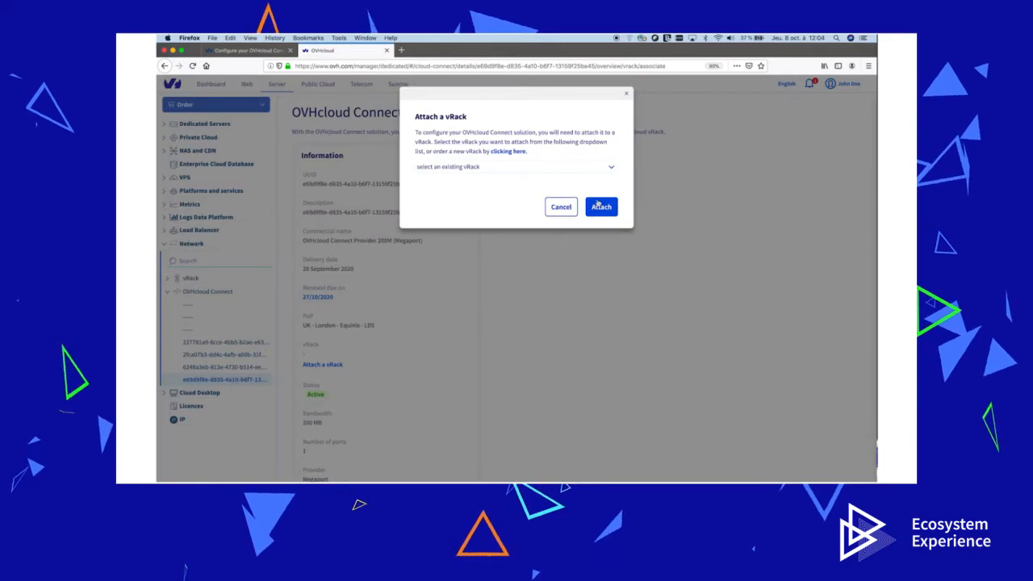
left_click(595, 168)
left_click(594, 179)
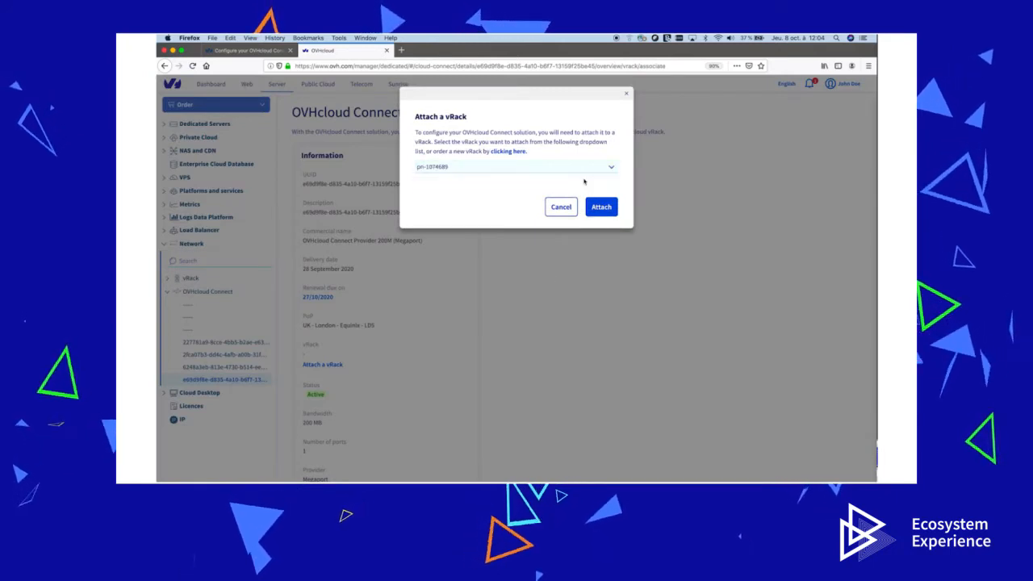
left_click(607, 209)
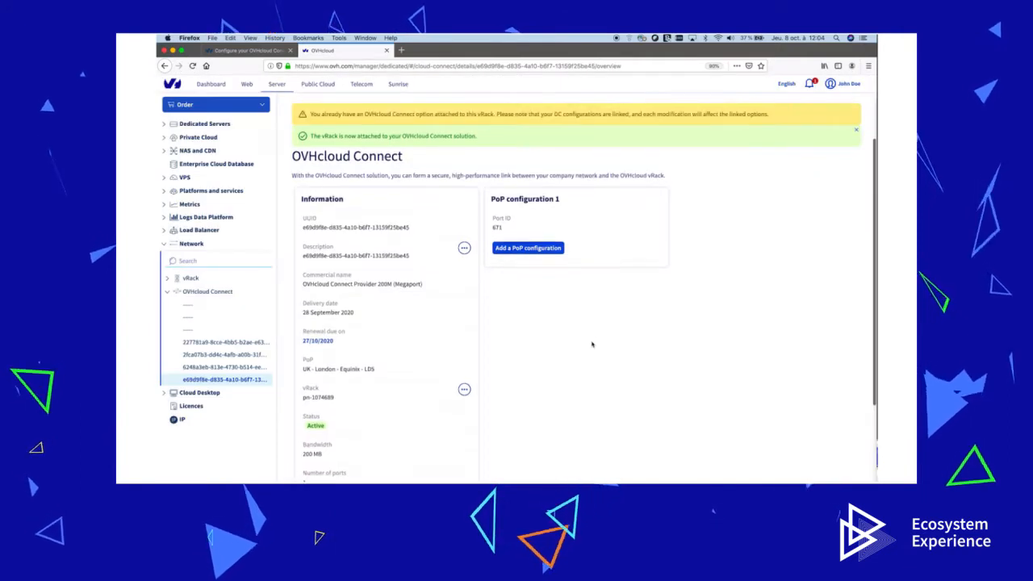
Create an L3 PoP configuration with customer ASN 65002, OVHcloud ASN 133397 and subnetwork 172.16.1.0/30.
scroll(591, 345, "down", 2)
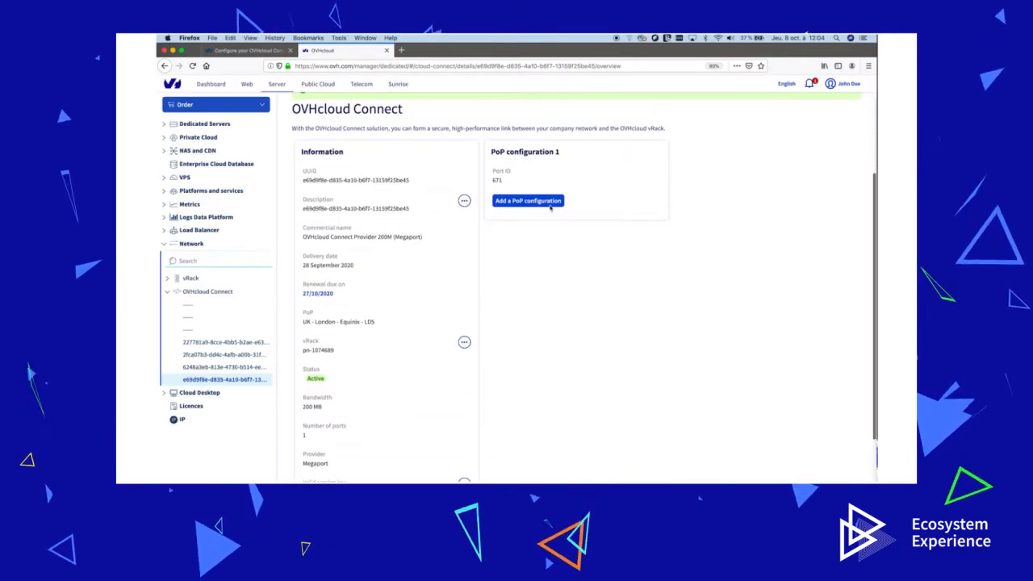
left_click(549, 201)
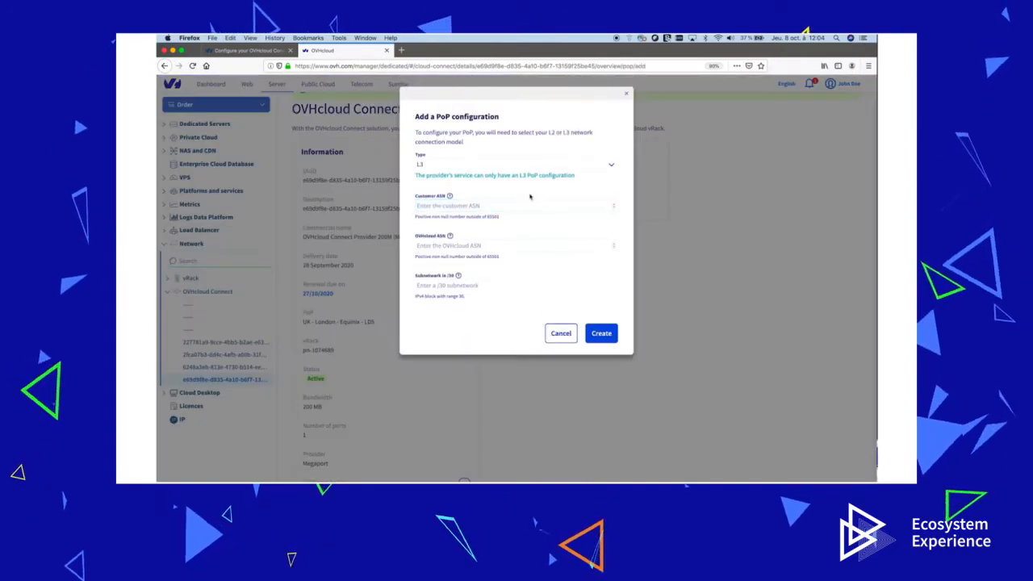
left_click(509, 203)
type("65002")
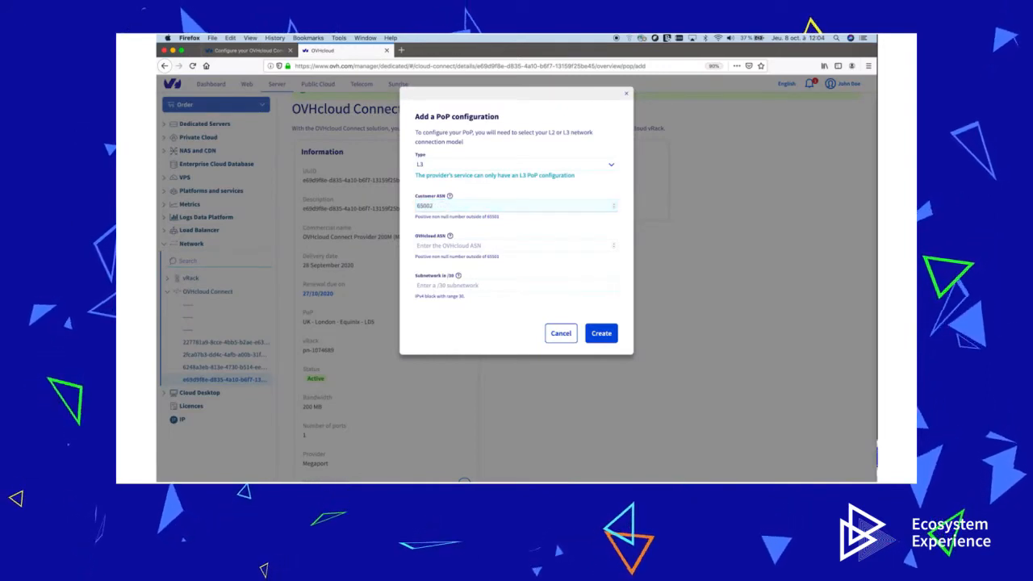
left_click(491, 245)
type("133397")
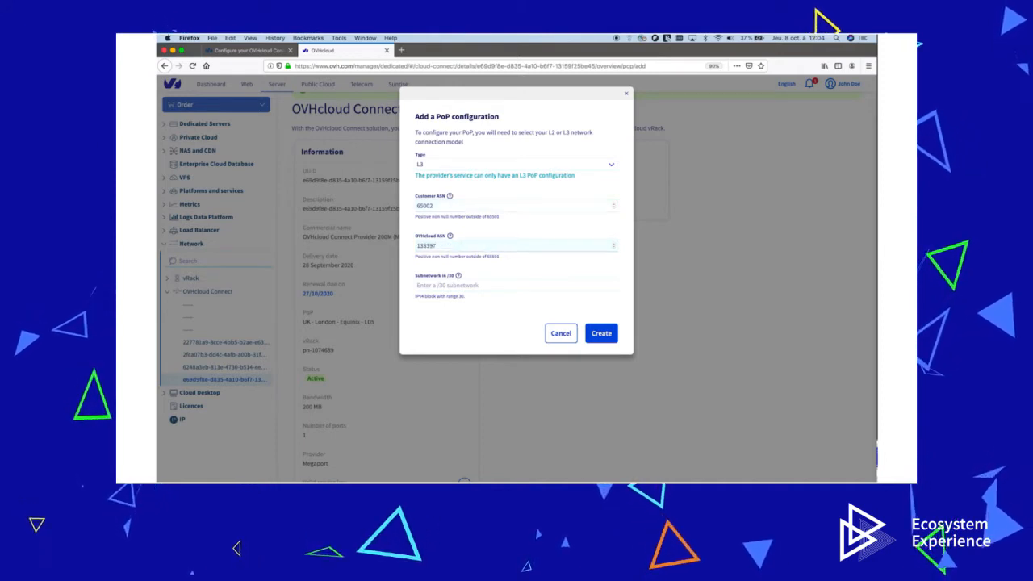
left_click(483, 286)
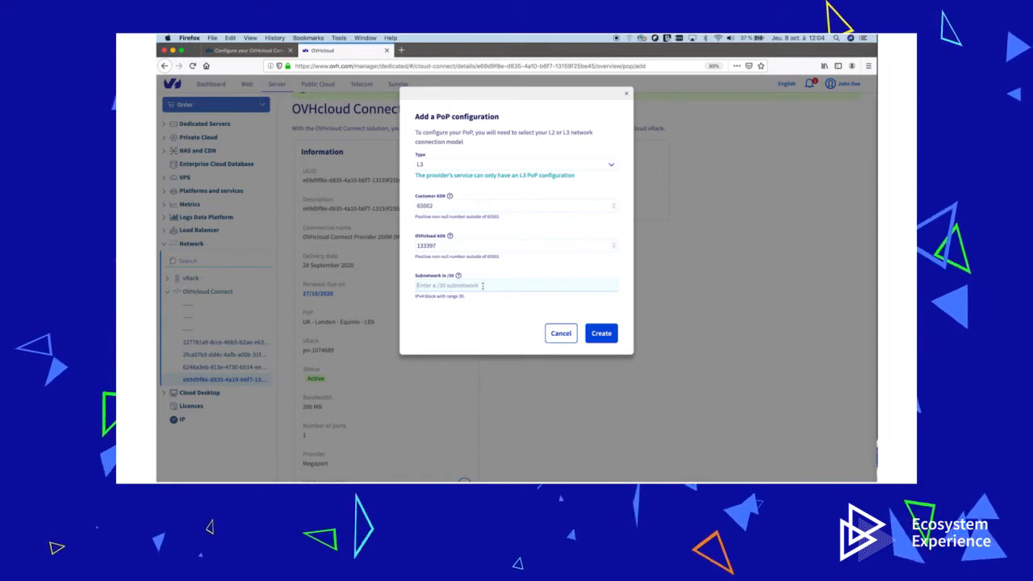
type("172")
left_click(476, 295)
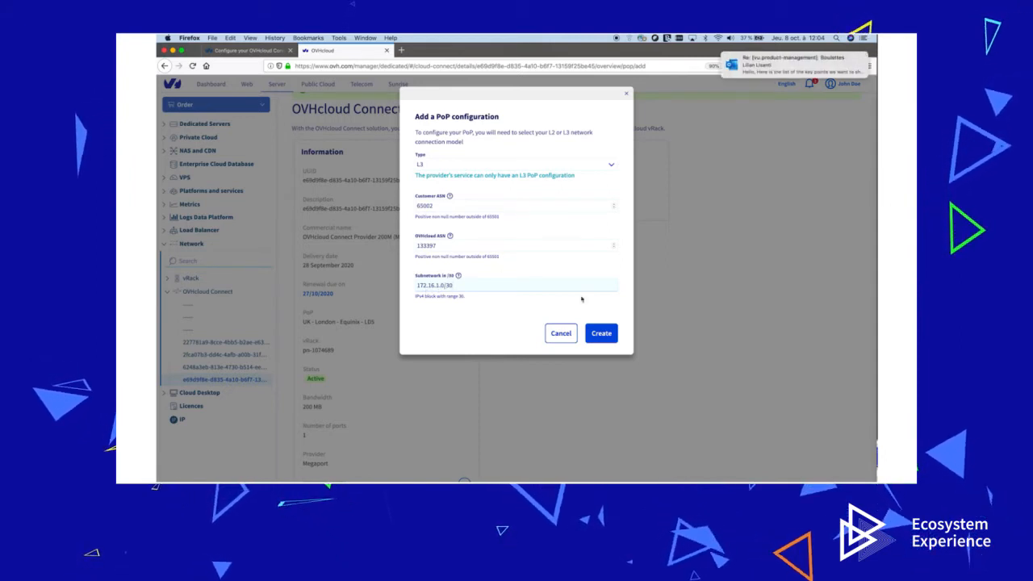
left_click(602, 335)
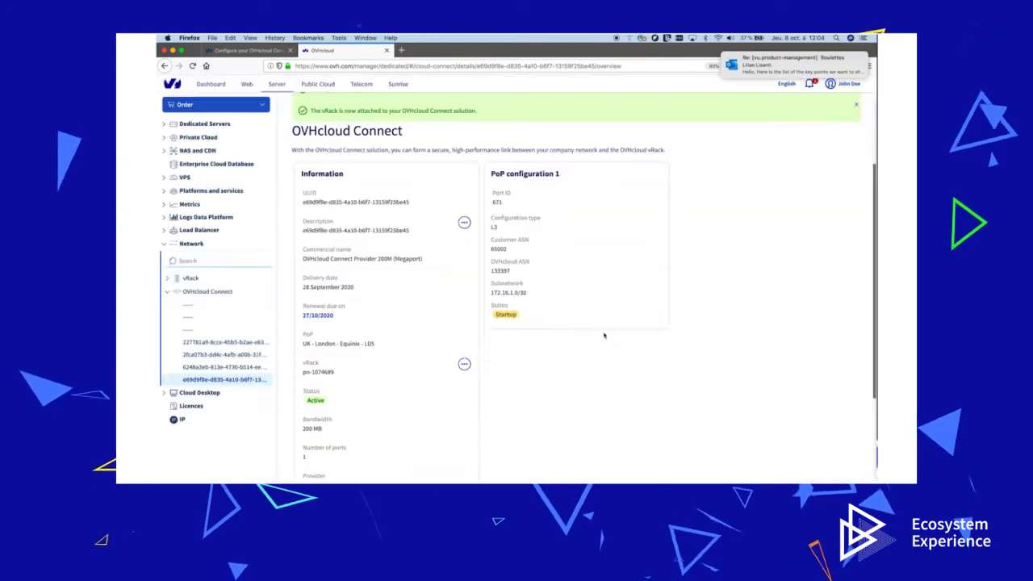
Create a DC configuration for datacentre RBX1 with OVHcloud ASN 65000 and subnetwork 192.168.1.0/24.
scroll(604, 334, "down", 2)
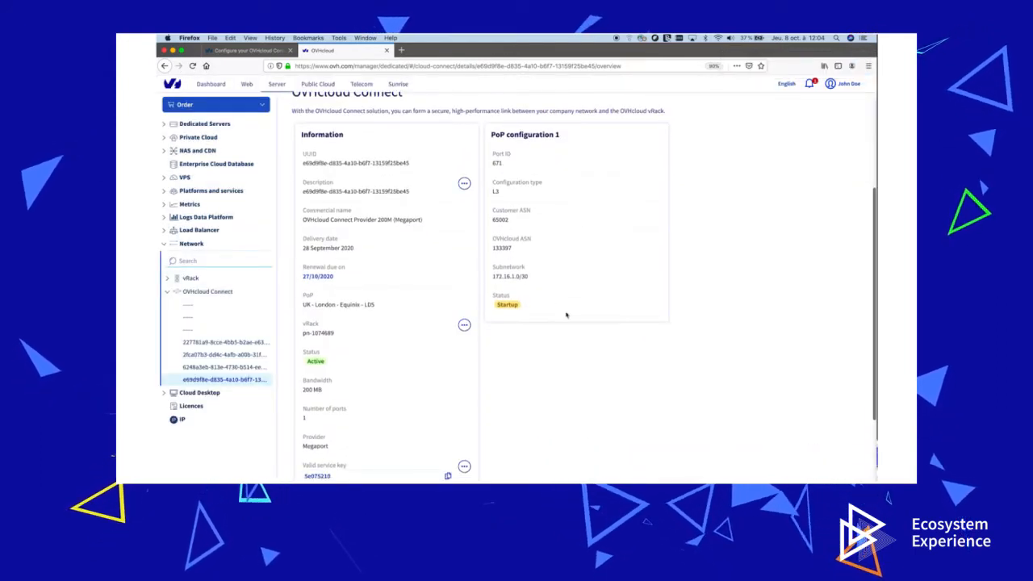
scroll(565, 315, "down", 5)
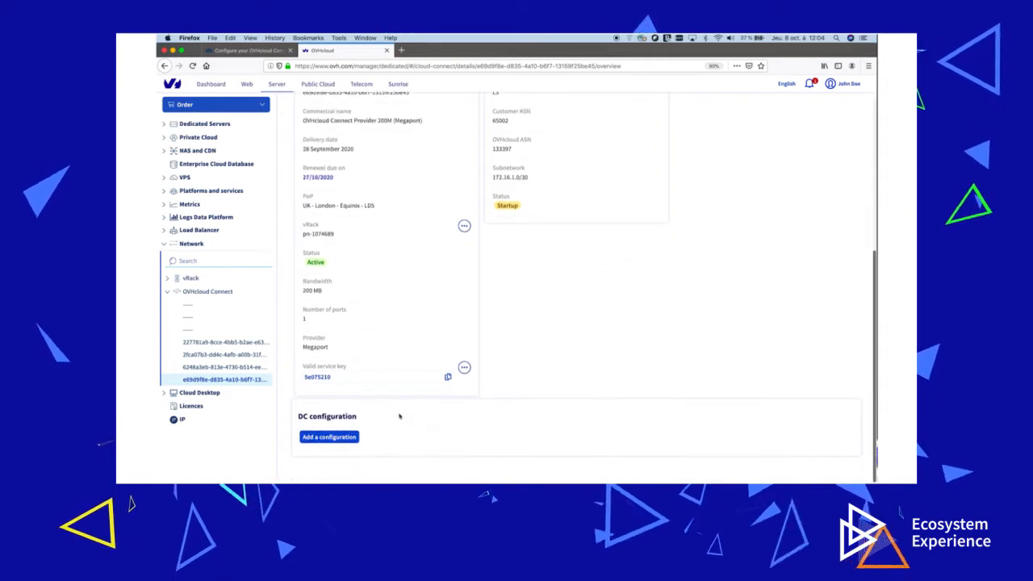
left_click(329, 438)
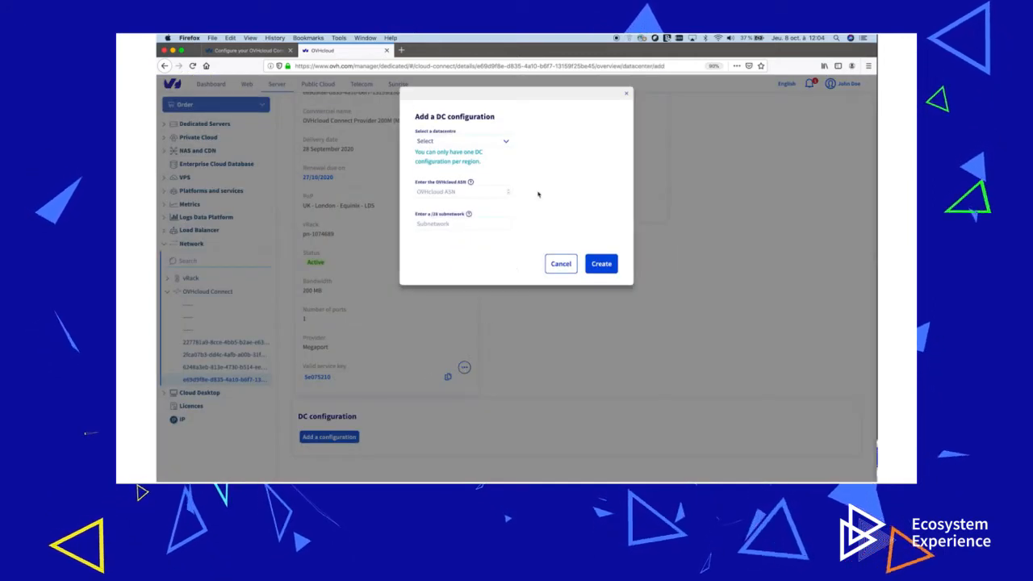
left_click(502, 142)
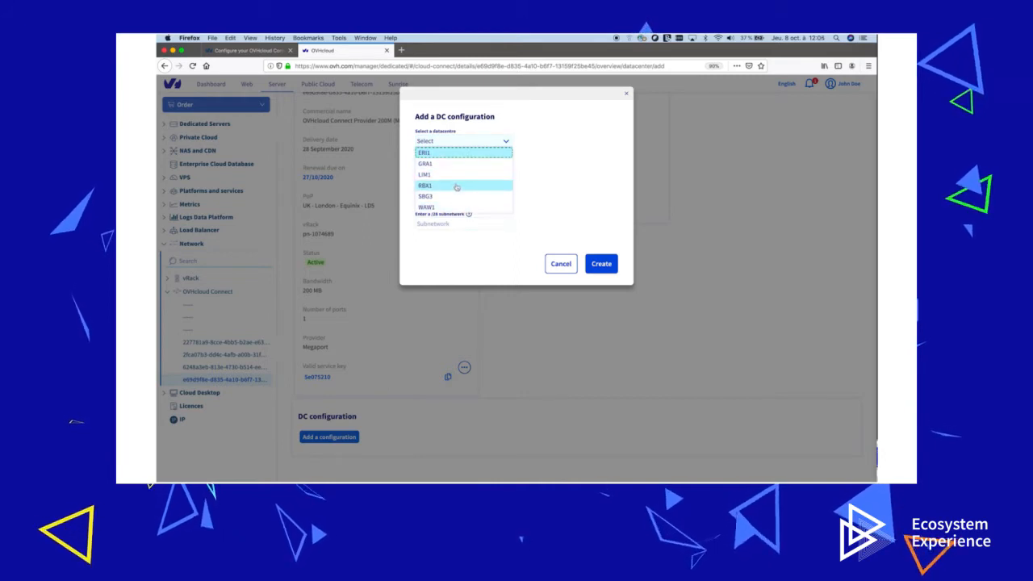
left_click(457, 186)
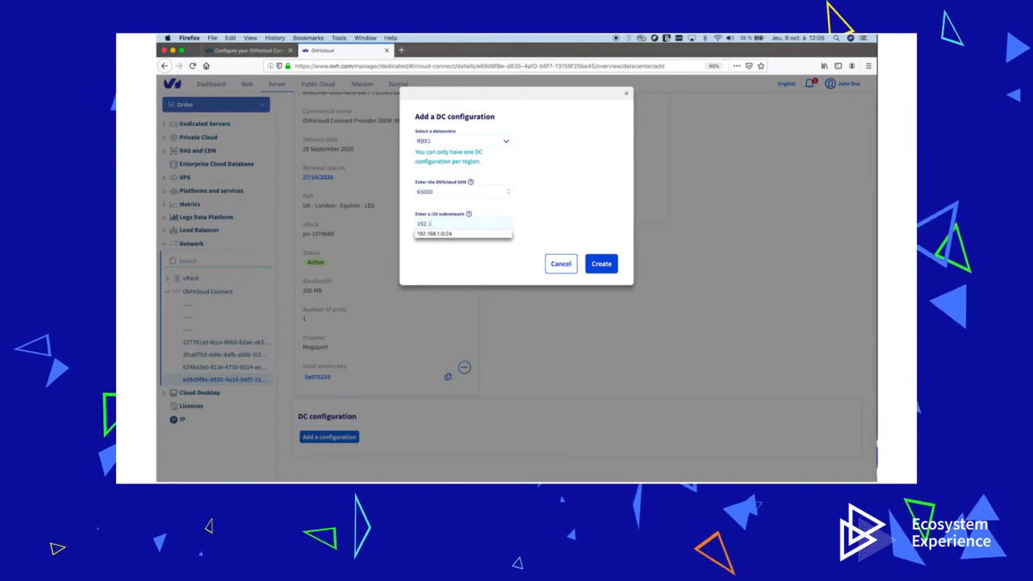
type("0/24")
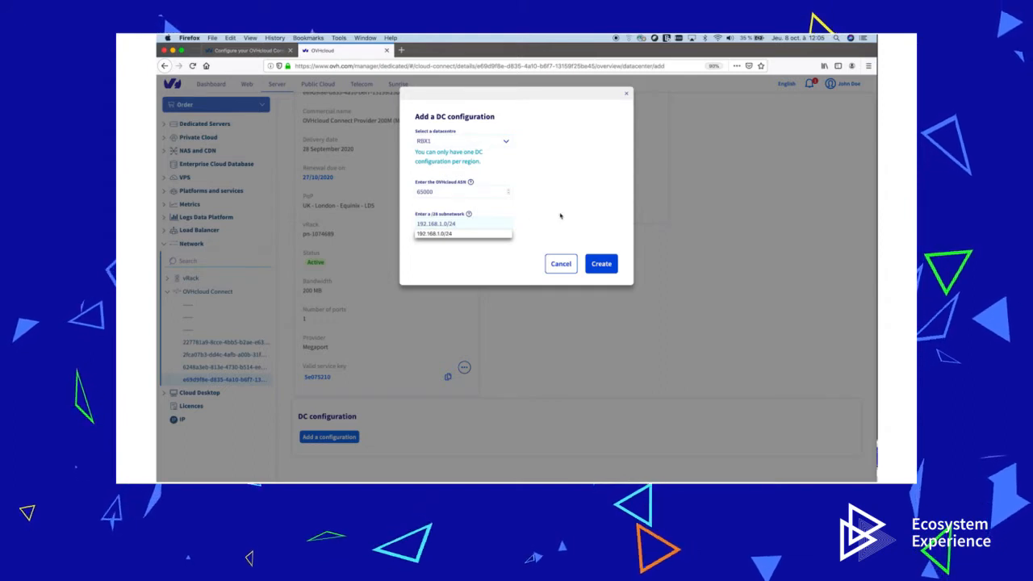
left_click(560, 215)
left_click(604, 267)
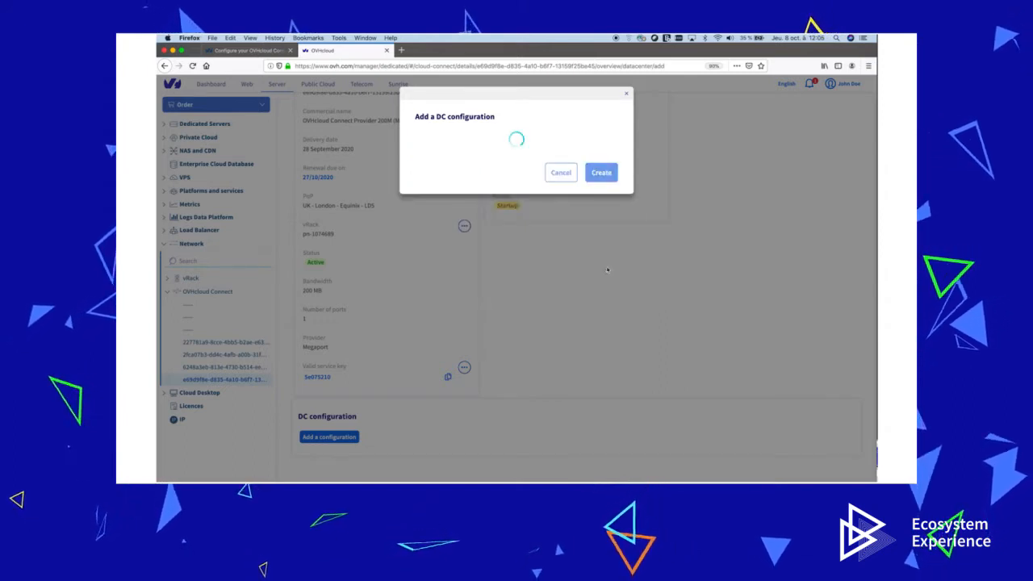
Review the new DC and PoP configurations and copy the valid service key of the OVHcloud Connect service.
scroll(607, 270, "down", 2)
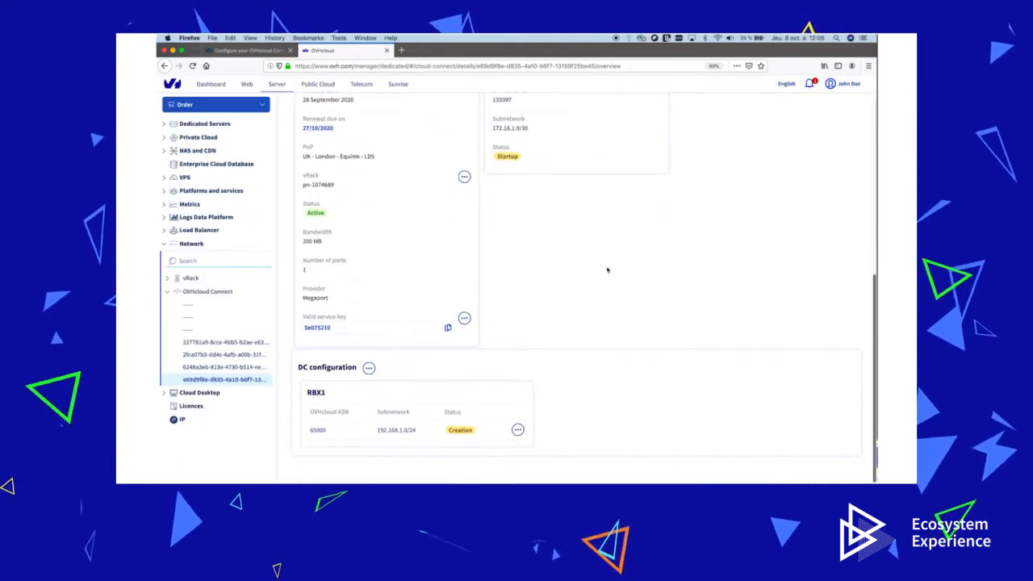
scroll(605, 270, "up", 1)
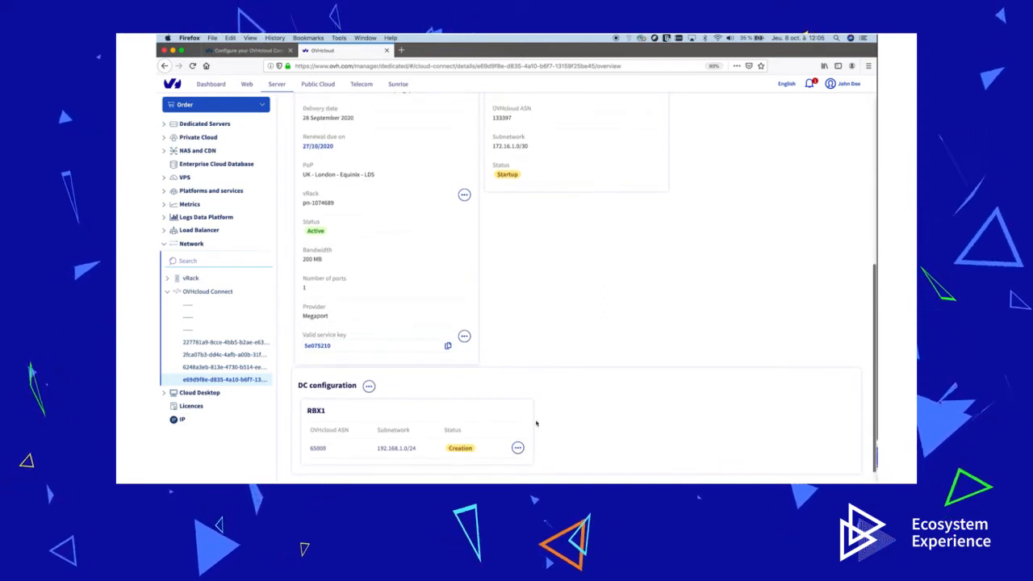
scroll(547, 418, "up", 2)
scroll(547, 419, "up", 5)
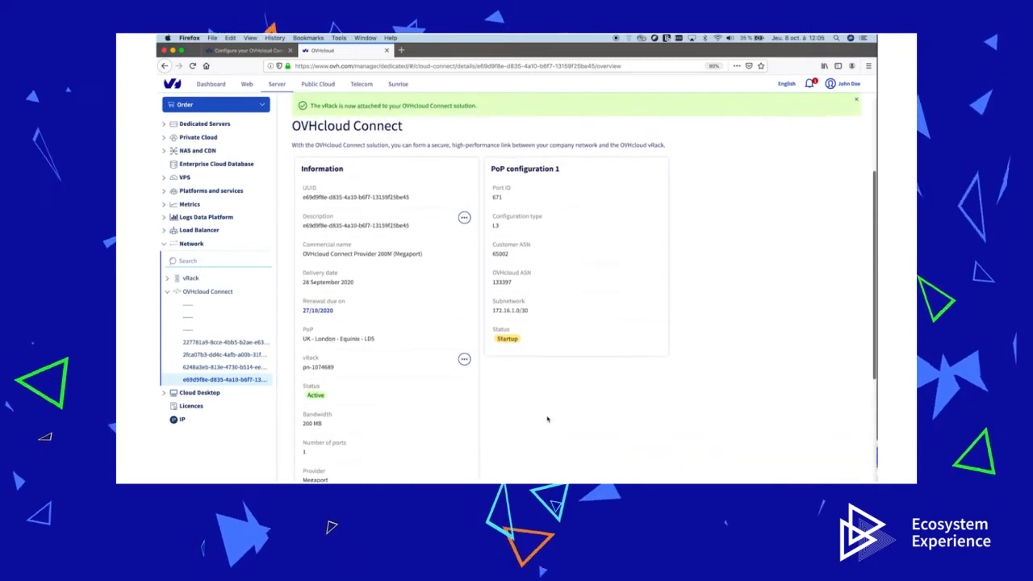
scroll(547, 419, "down", 5)
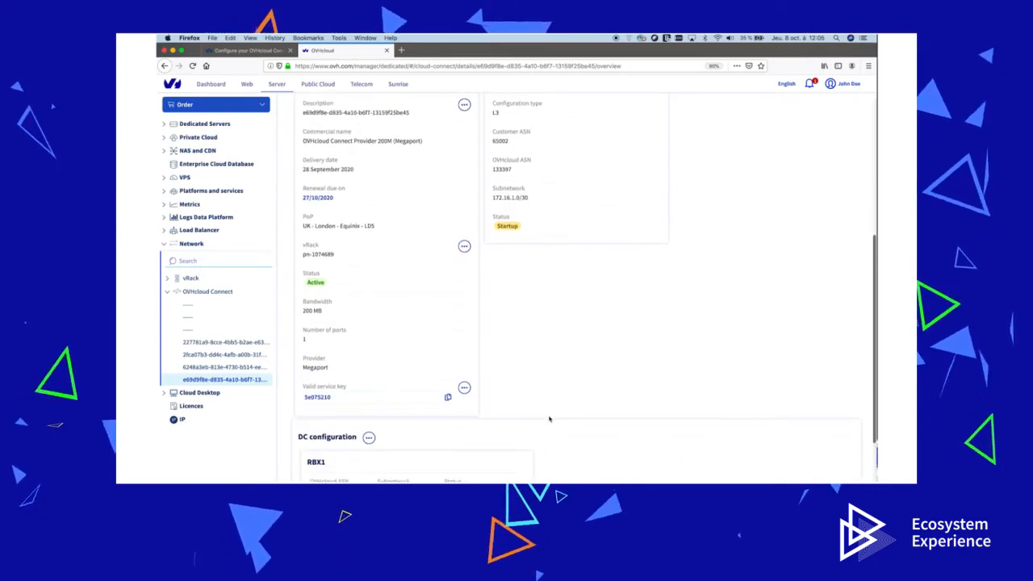
left_click(449, 398)
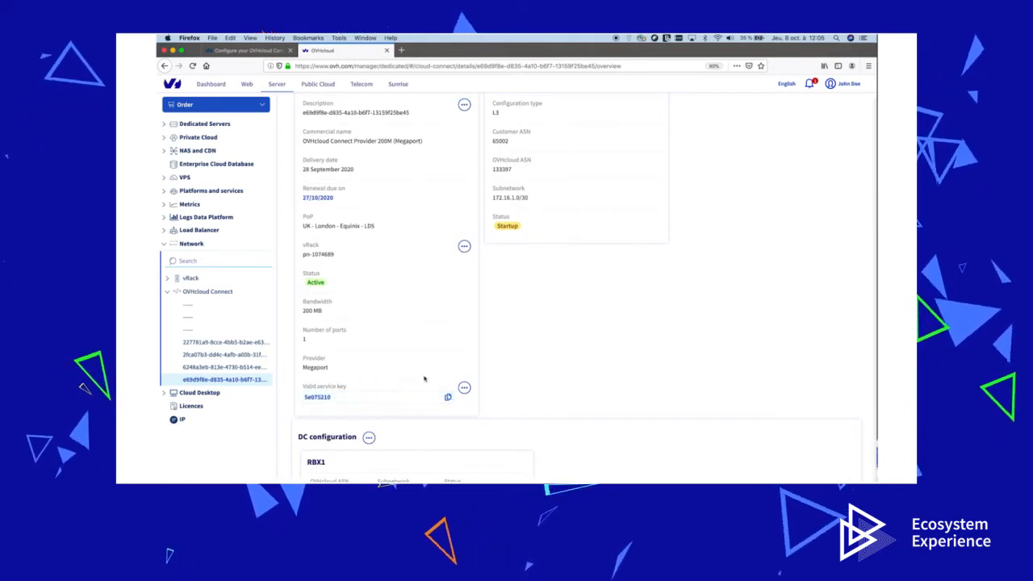
scroll(575, 365, "down", 3)
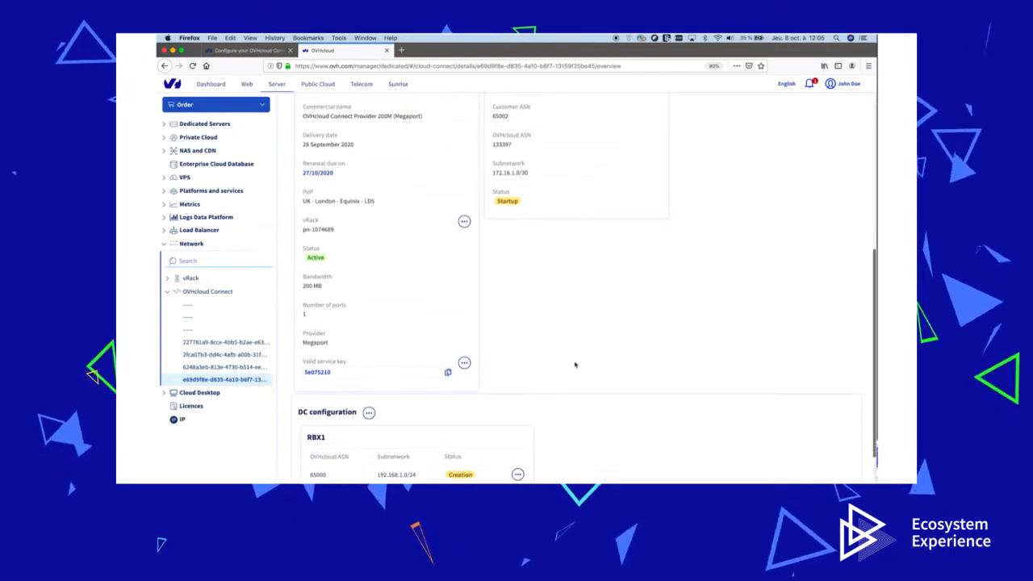
scroll(574, 365, "up", 3)
scroll(574, 364, "up", 2)
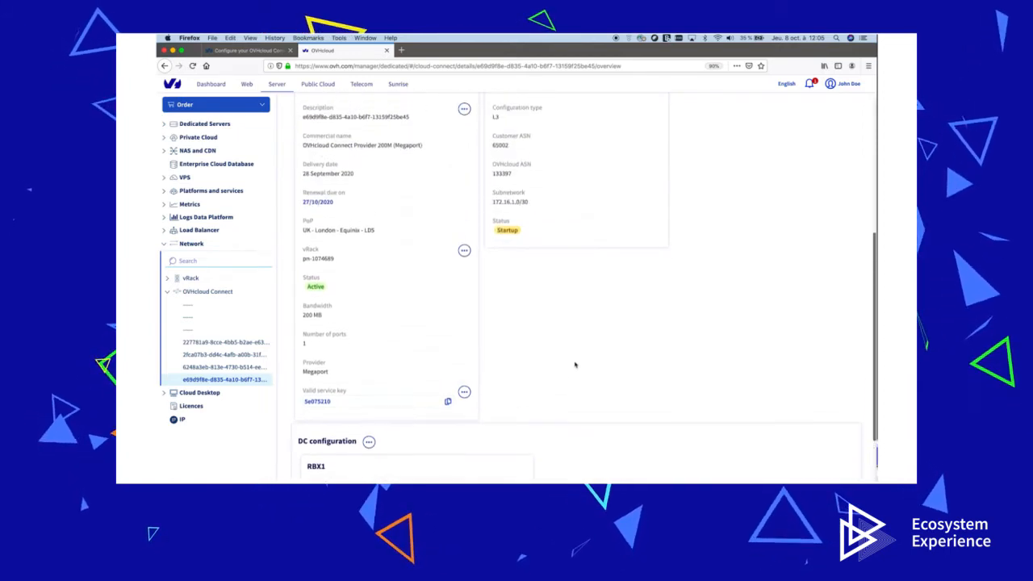
Change the OVHcloud Connect service's description to "My OVHcloud Connect with Megaport" and look over the updated overview.
scroll(575, 365, "up", 3)
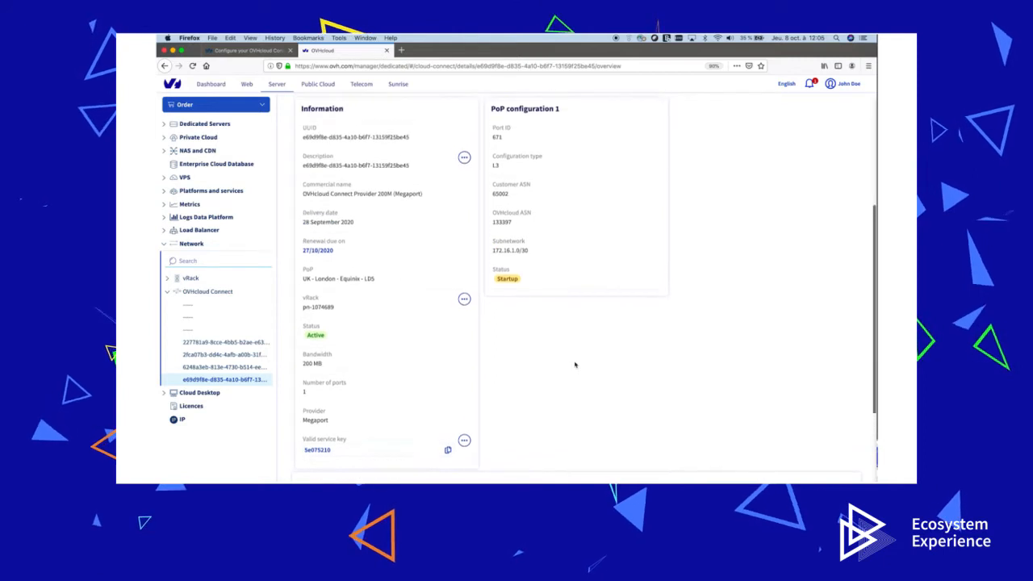
left_click(465, 175)
left_click(430, 191)
left_click(525, 140)
left_click_drag(525, 140, 417, 136)
key("BackSpace")
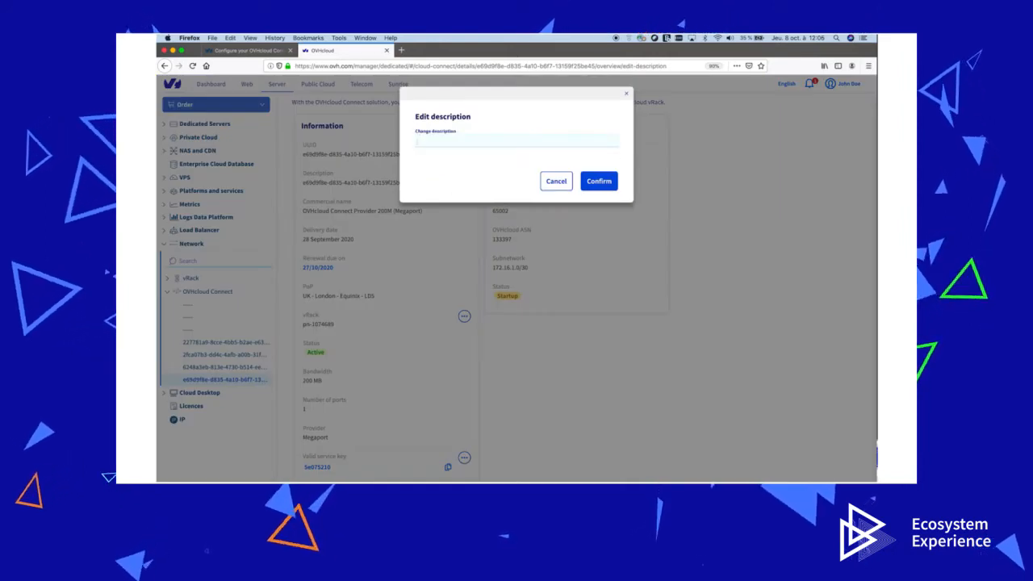
type("OV")
key("Down")
key("Return")
left_click(601, 182)
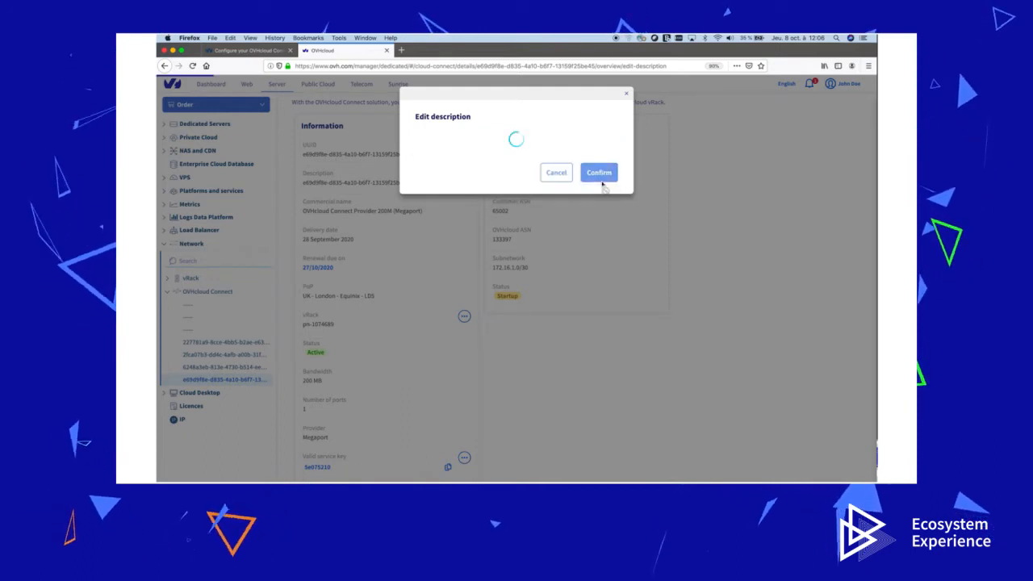
scroll(597, 263, "down", 2)
scroll(597, 262, "down", 2)
scroll(597, 263, "up", 3)
scroll(597, 262, "up", 2)
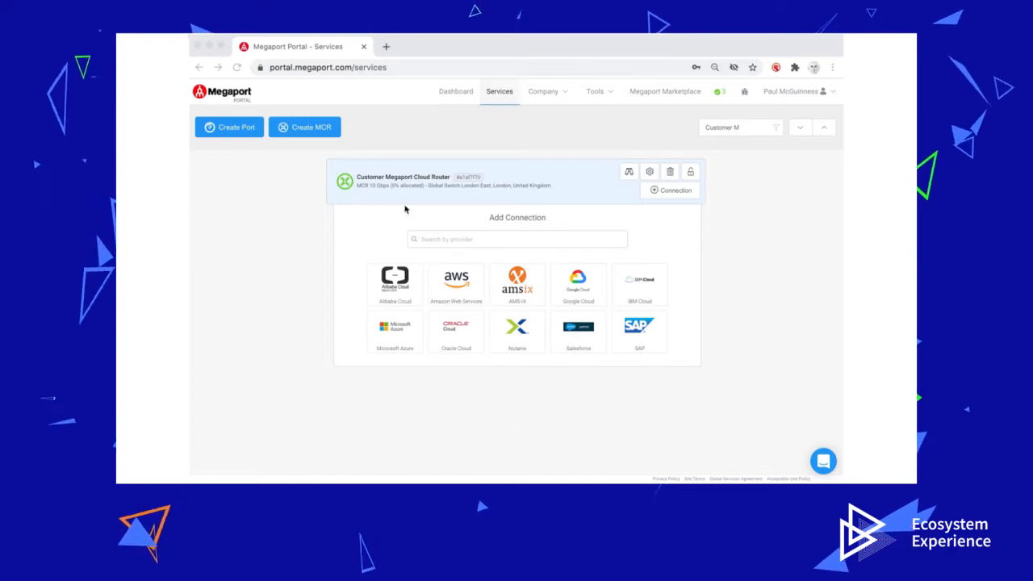
In the Megaport Portal, start a new connection from the Customer Megaport Cloud Router and enter the OVHcloud service key as its destination.
left_click(735, 215)
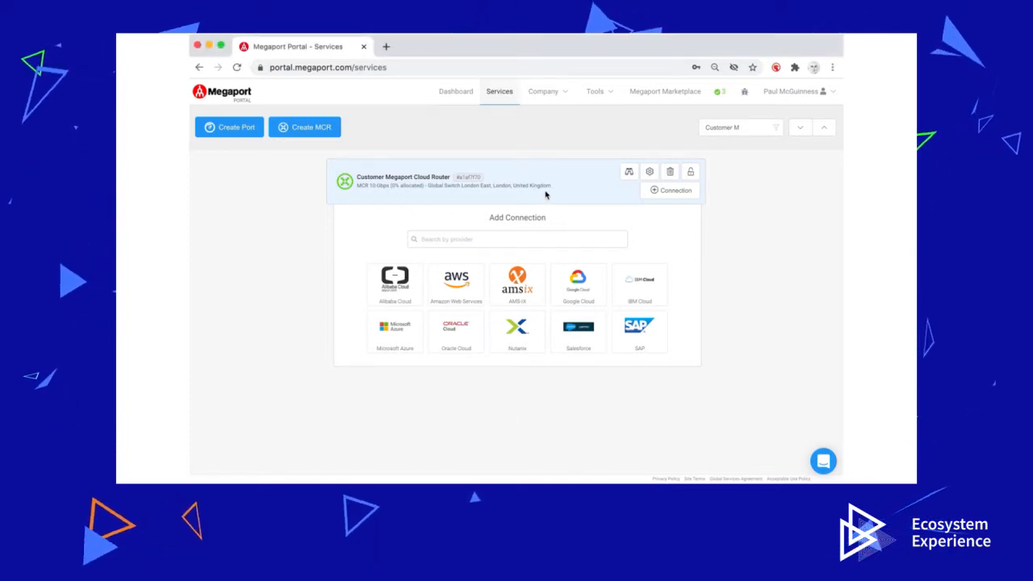
left_click(673, 192)
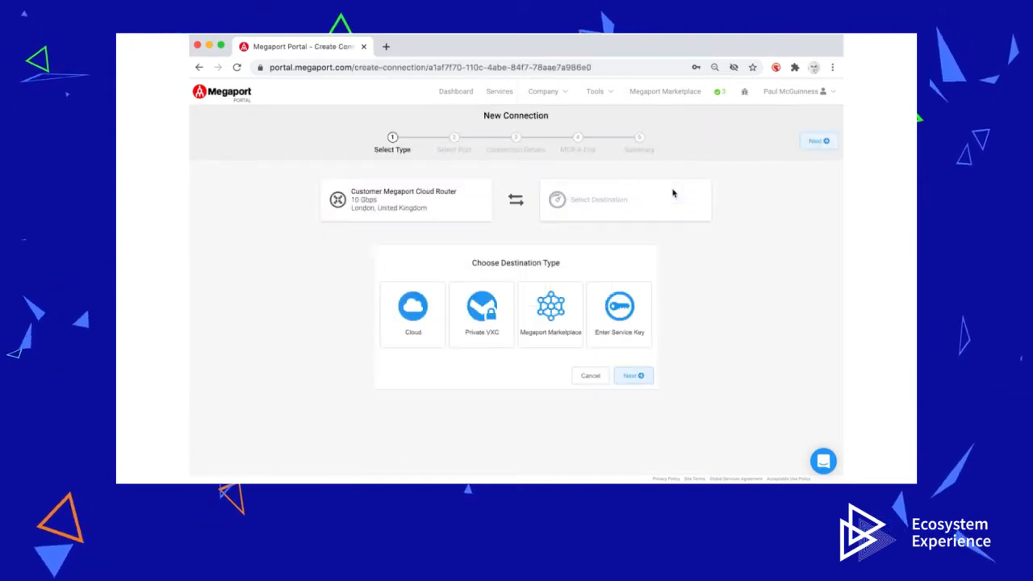
left_click(621, 326)
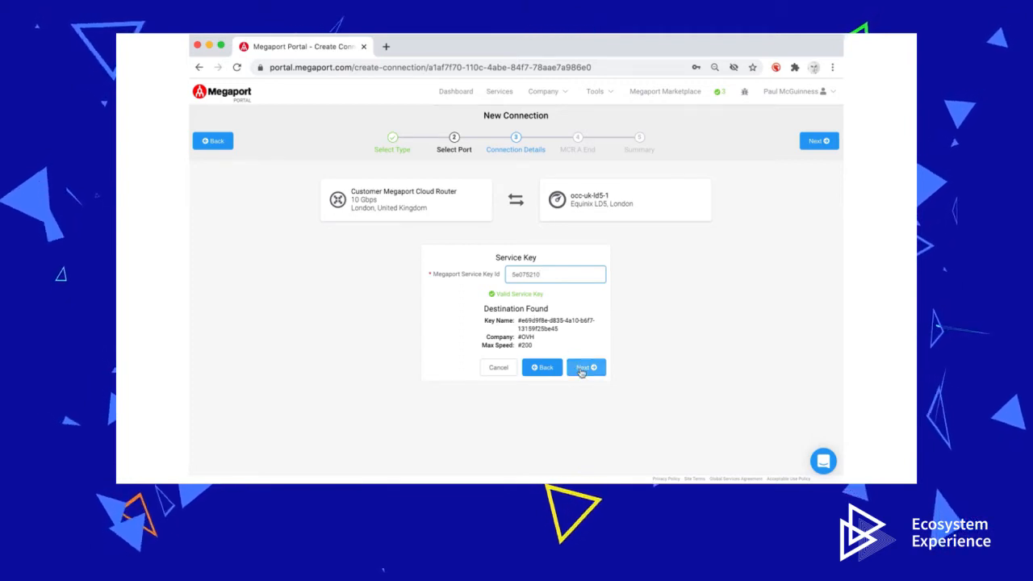
left_click(581, 370)
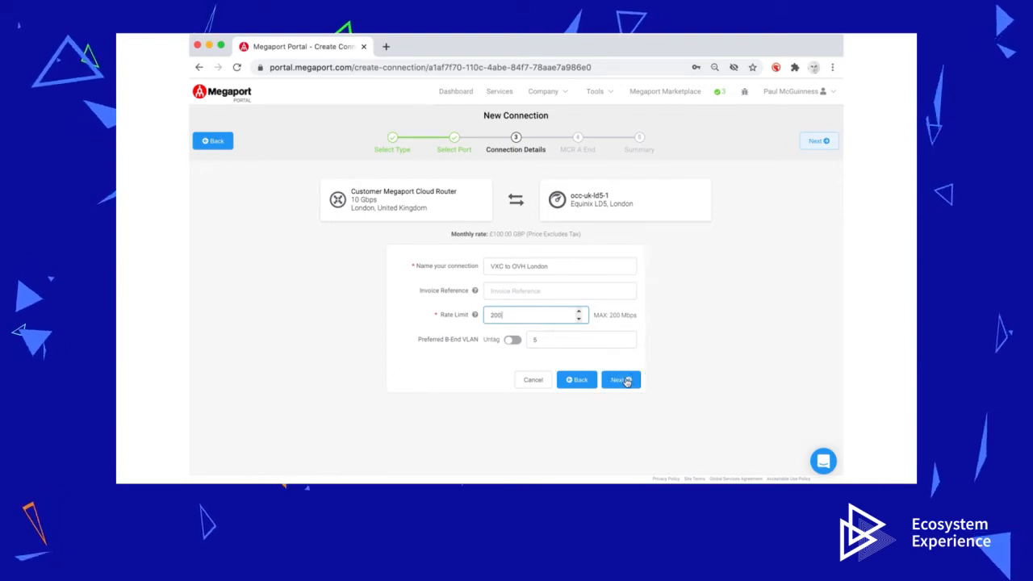
Name the connection "VXC to OVH London" with rate limit 200 Mbps and preferred B-End VLAN 5, and add IP address 172.16.1.2/30.
left_click(620, 380)
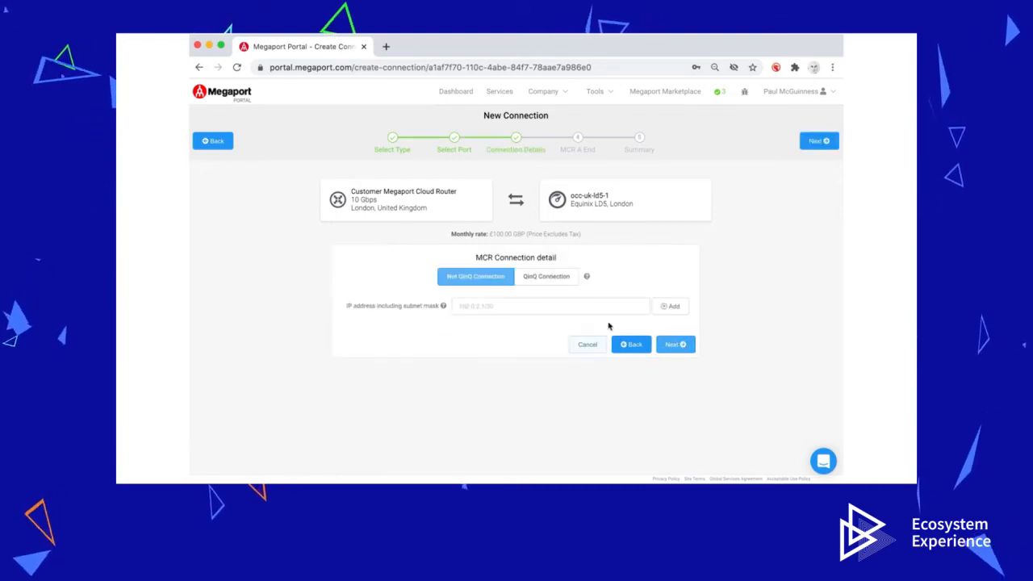
left_click(191, 234)
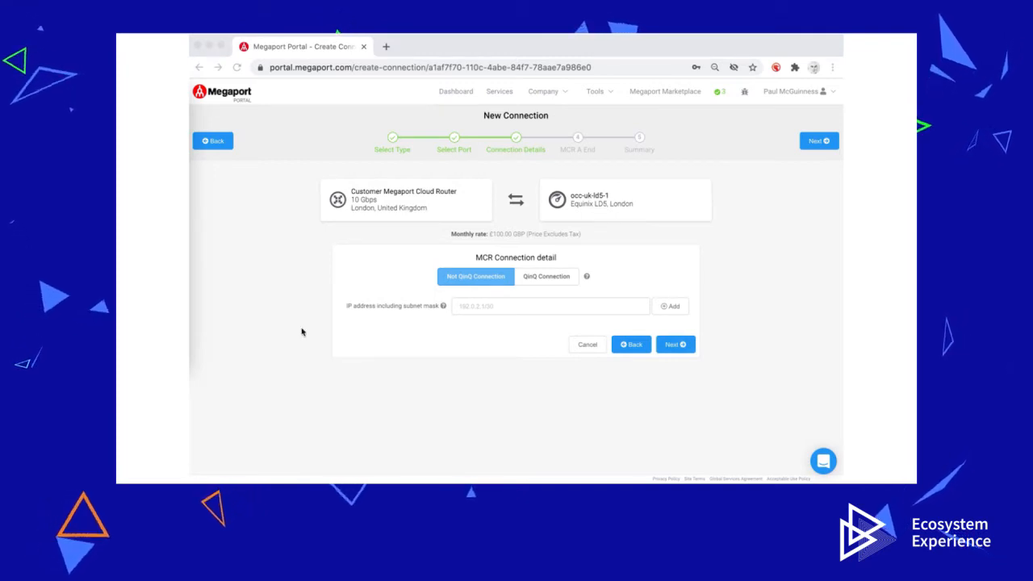
left_click(467, 312)
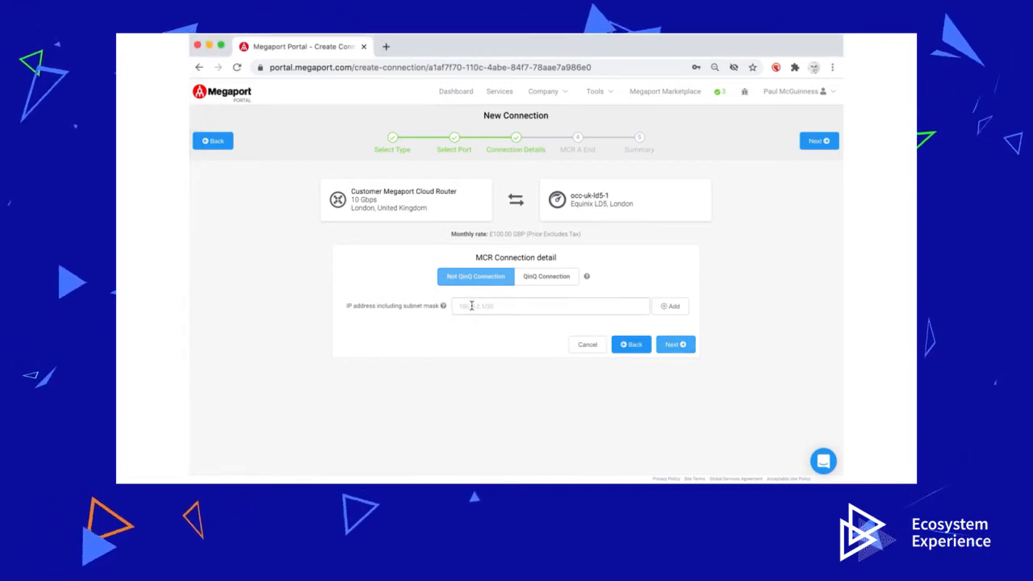
left_click(471, 306)
type("172.16.1.2/30")
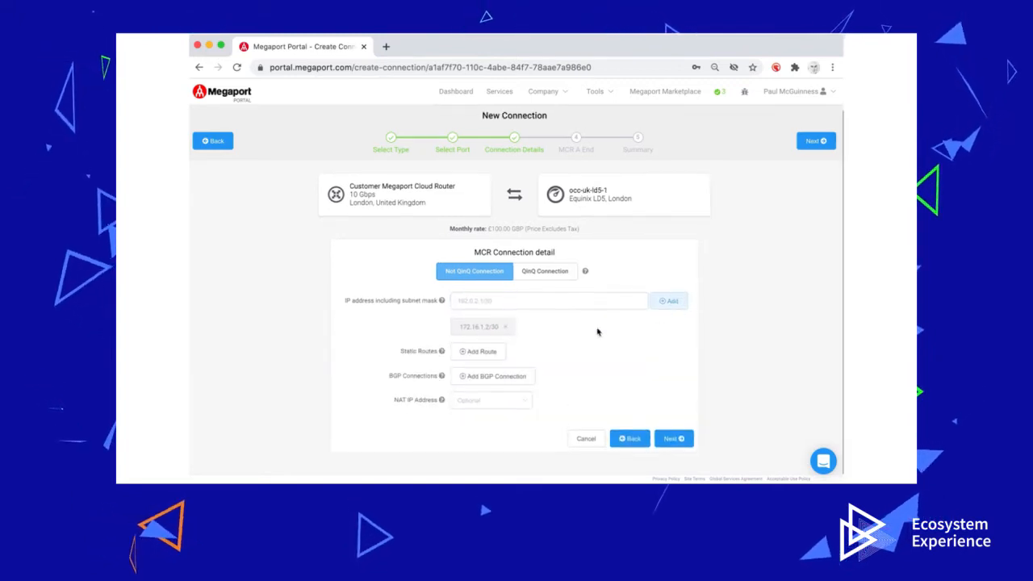
Add a BGP connection with local IP 172.16.1.2, peer IP 172.16.1.1, peer ASN 65002 and override MCR ASN 133937, and continue to the summary.
left_click(498, 378)
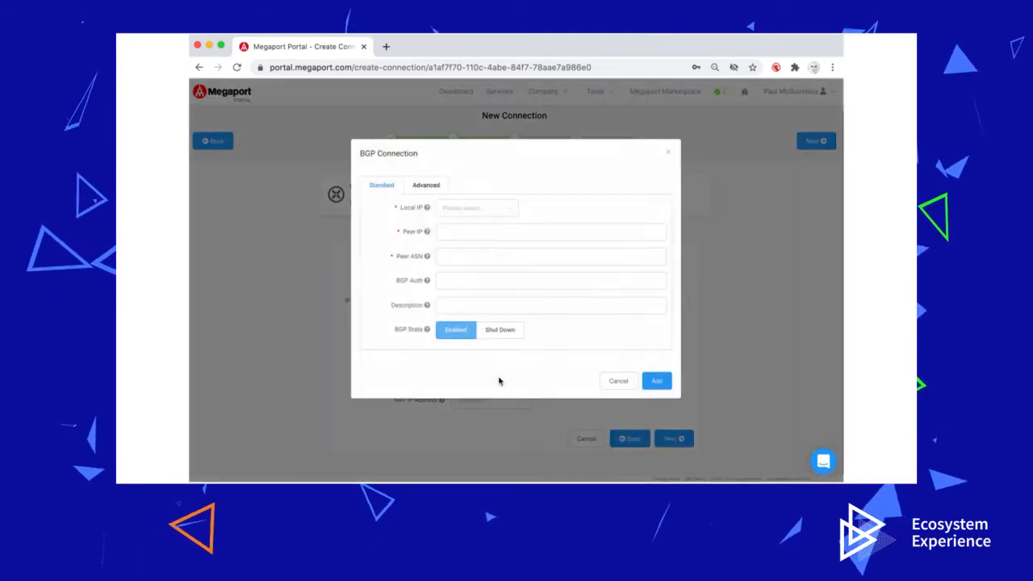
left_click(500, 207)
left_click(467, 235)
left_click(464, 233)
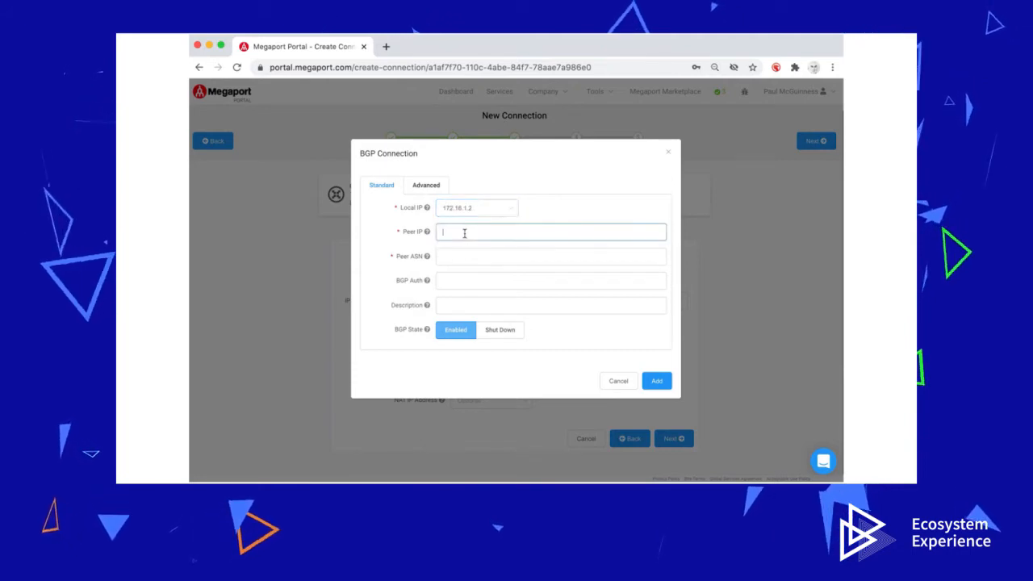
type("172")
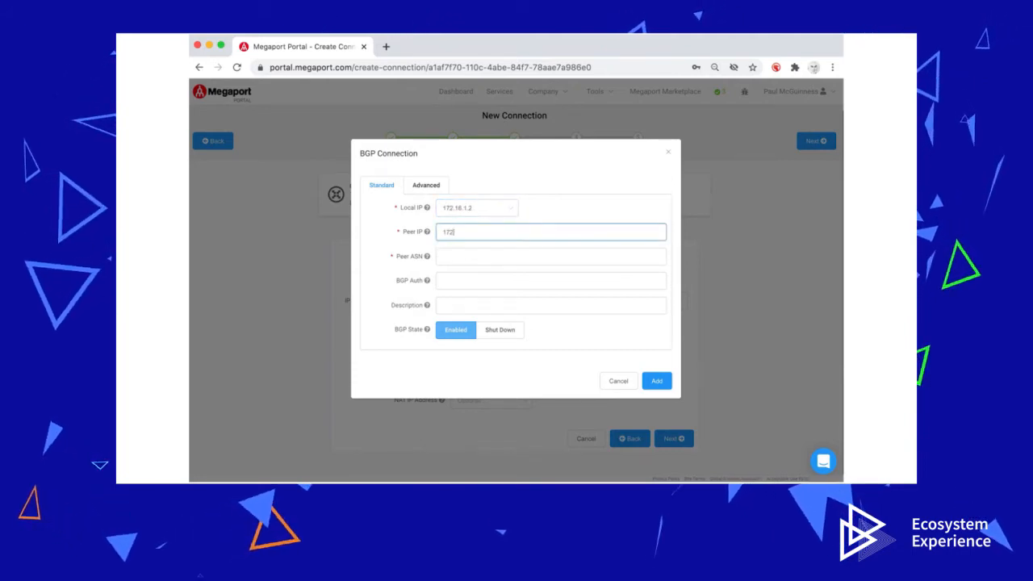
type(".16")
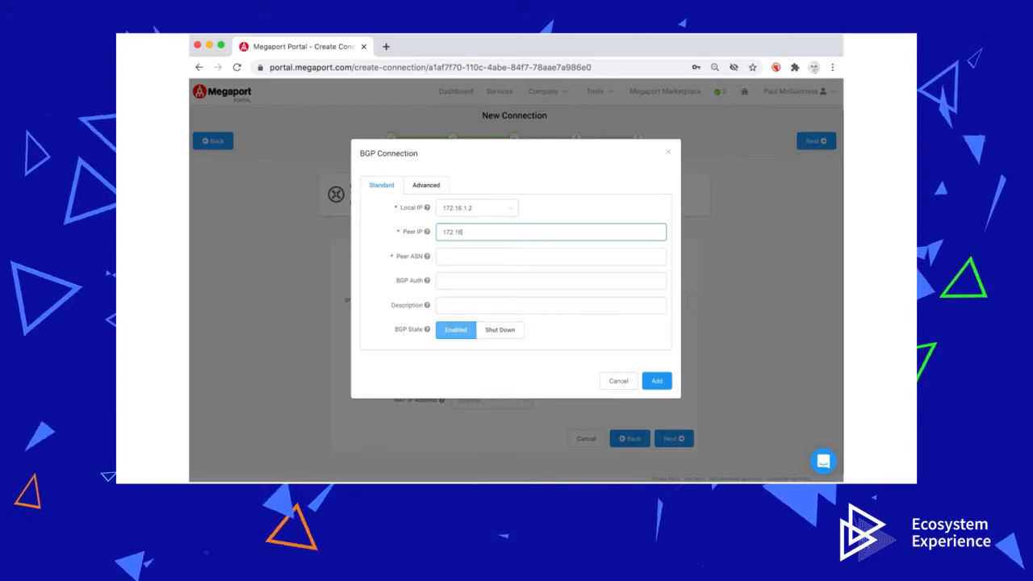
type(".1.1")
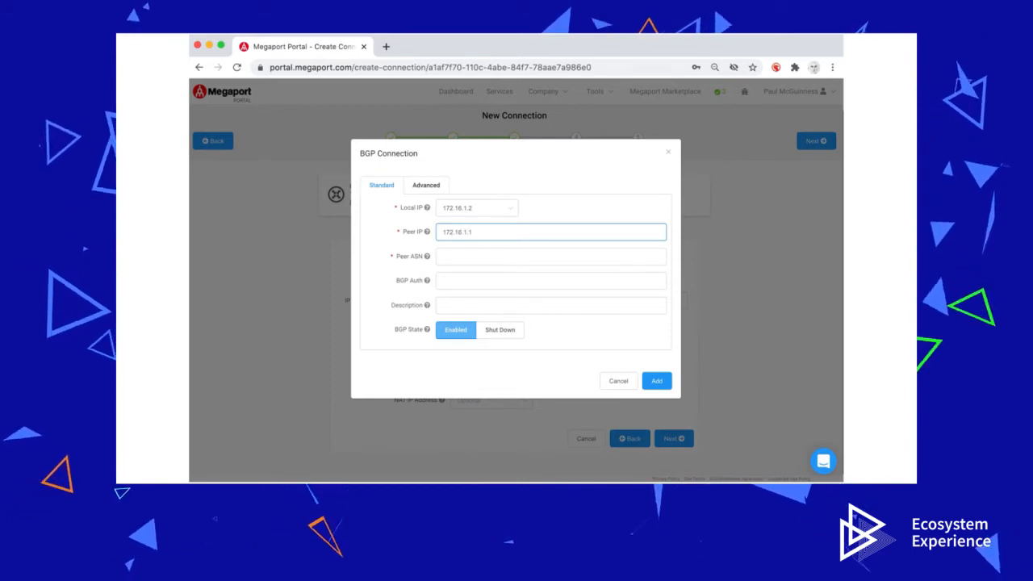
left_click(455, 257)
type("6")
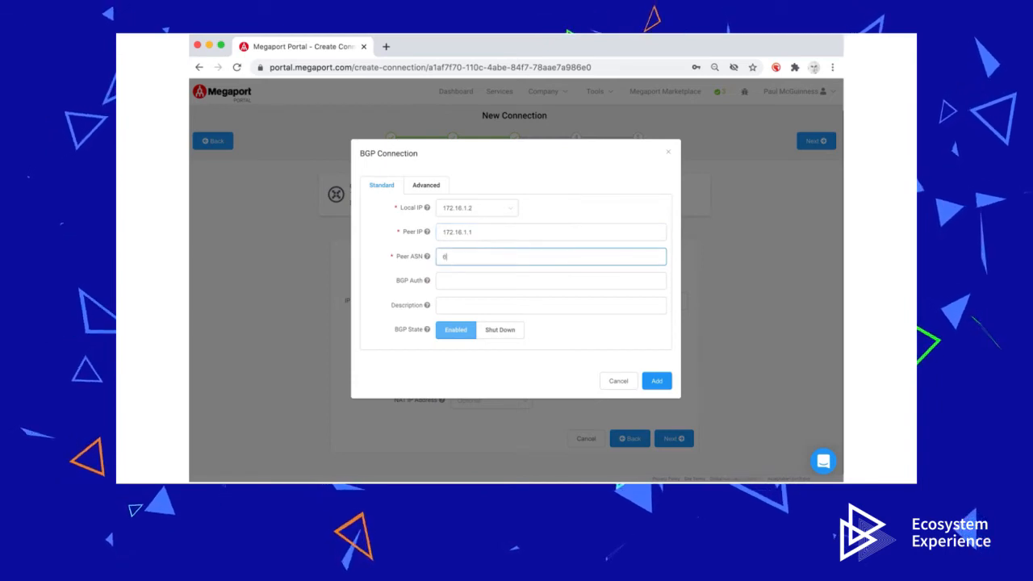
type("5002")
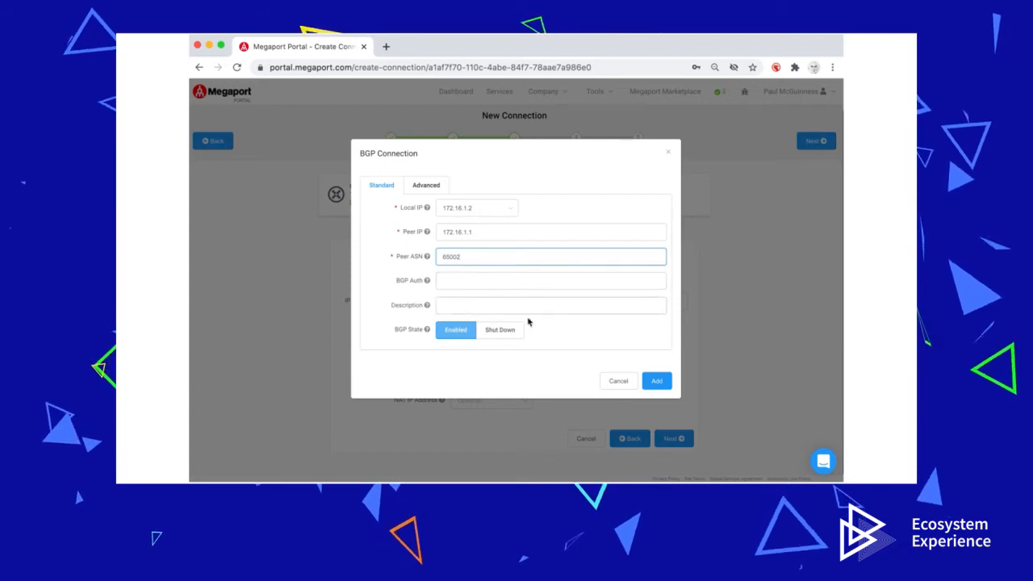
left_click(657, 381)
scroll(654, 386, "down", 2)
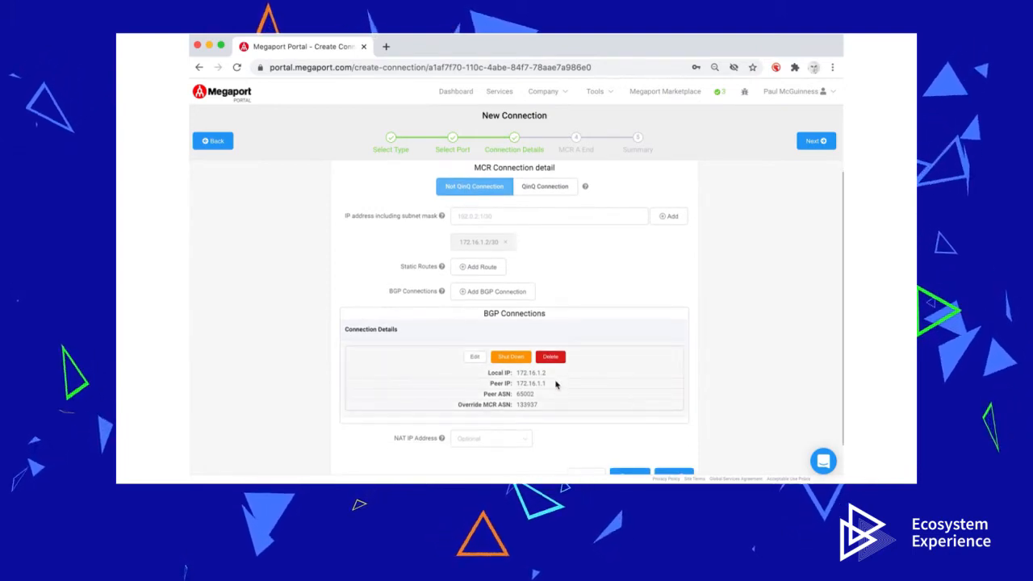
scroll(556, 385, "down", 1)
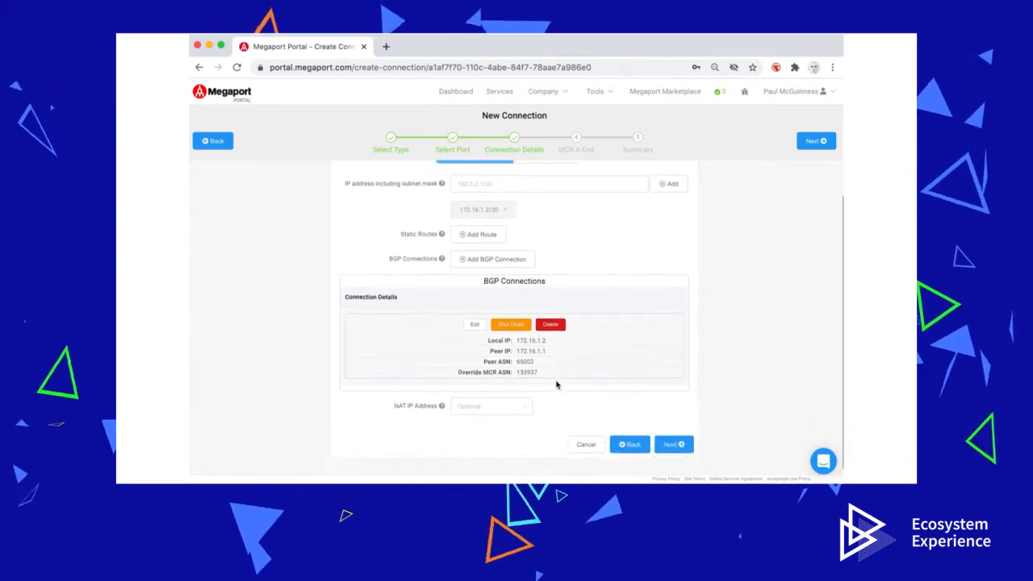
left_click(673, 438)
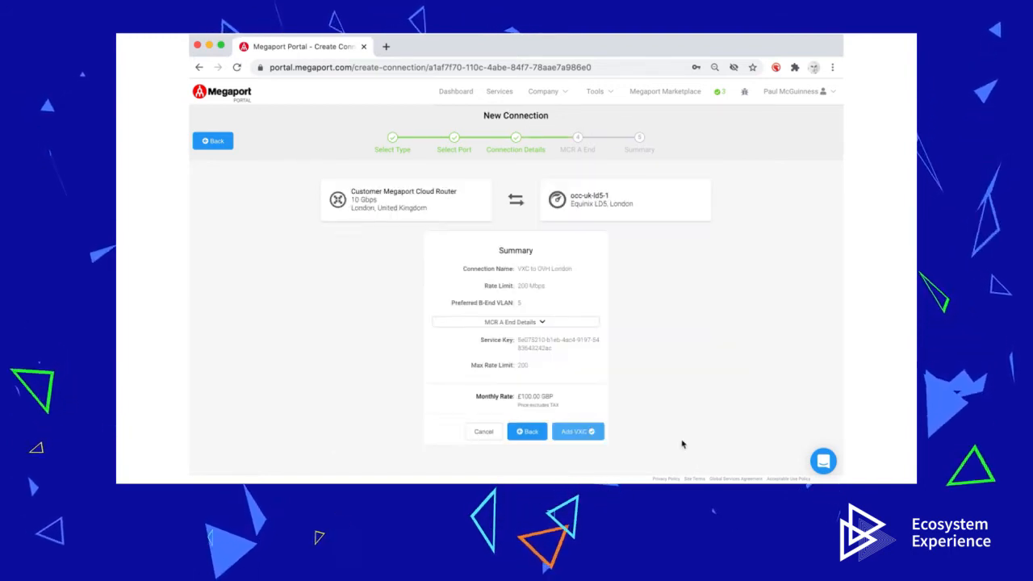
Review the MCR A End details in the connection summary and add the VXC to the configured services.
left_click(542, 324)
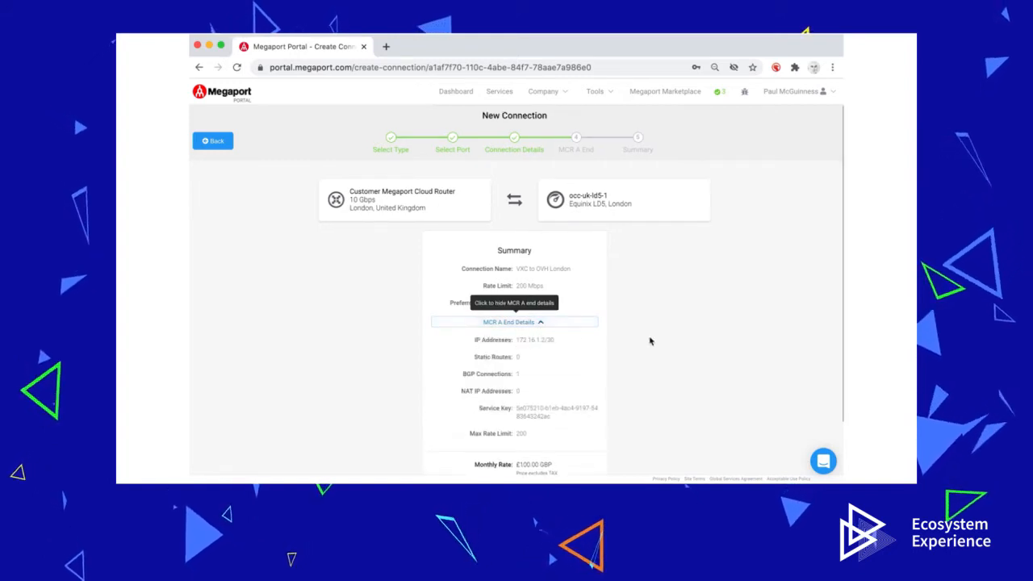
scroll(654, 341, "down", 1)
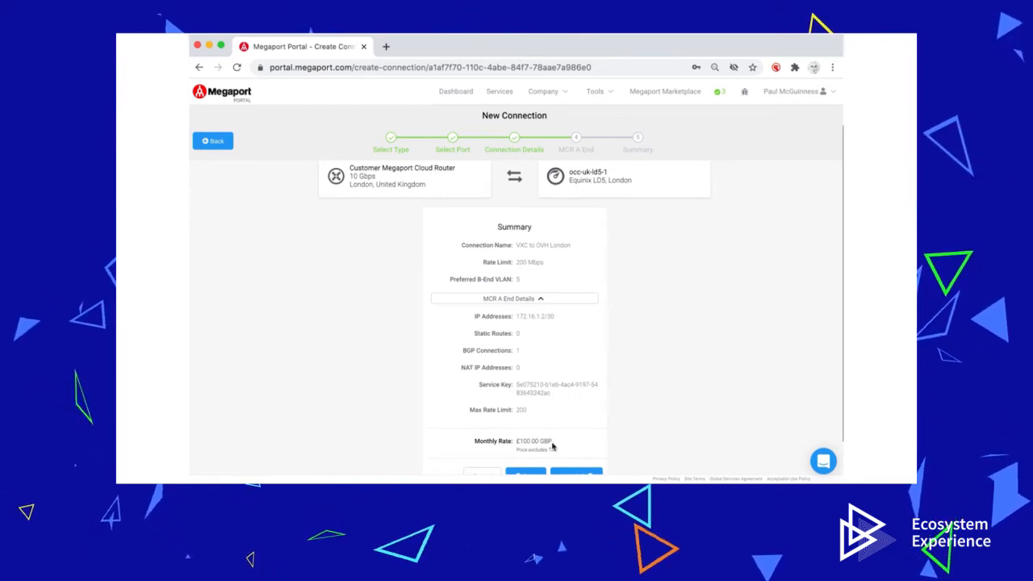
scroll(552, 445, "down", 1)
scroll(553, 445, "down", 1)
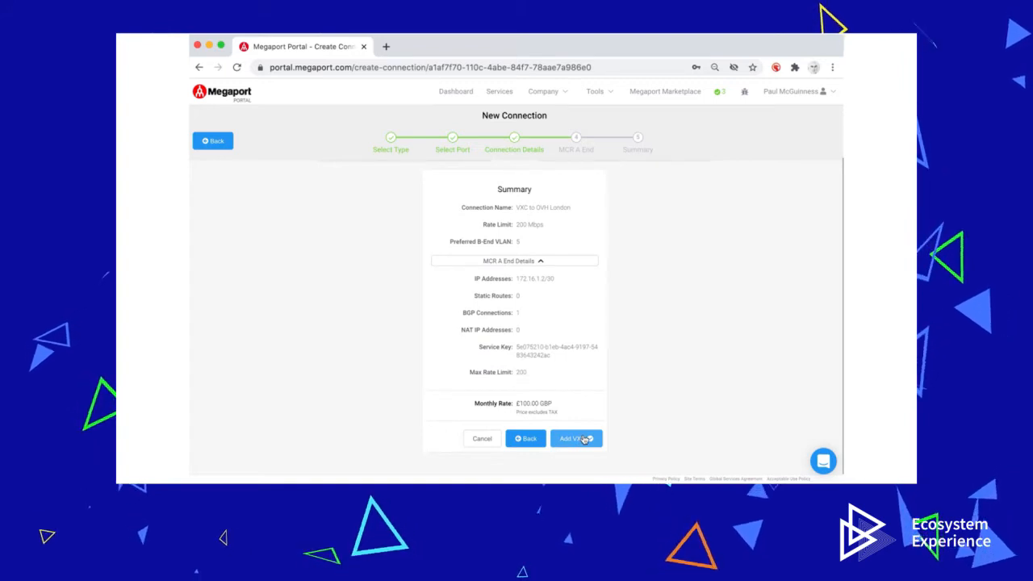
left_click(584, 439)
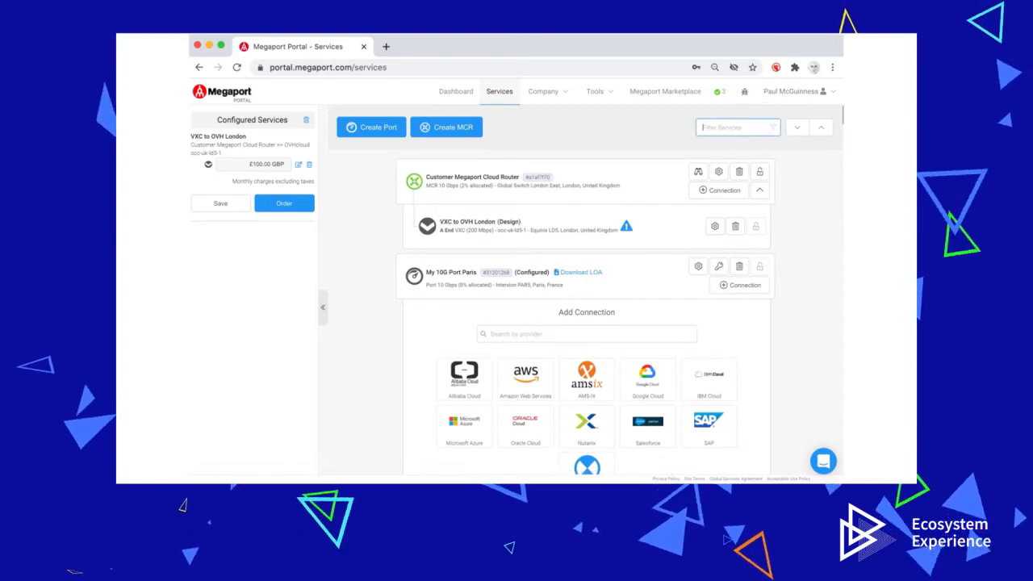
Filter the services by "Customer M" and place the order for the VXC to OVH London.
type("Customer")
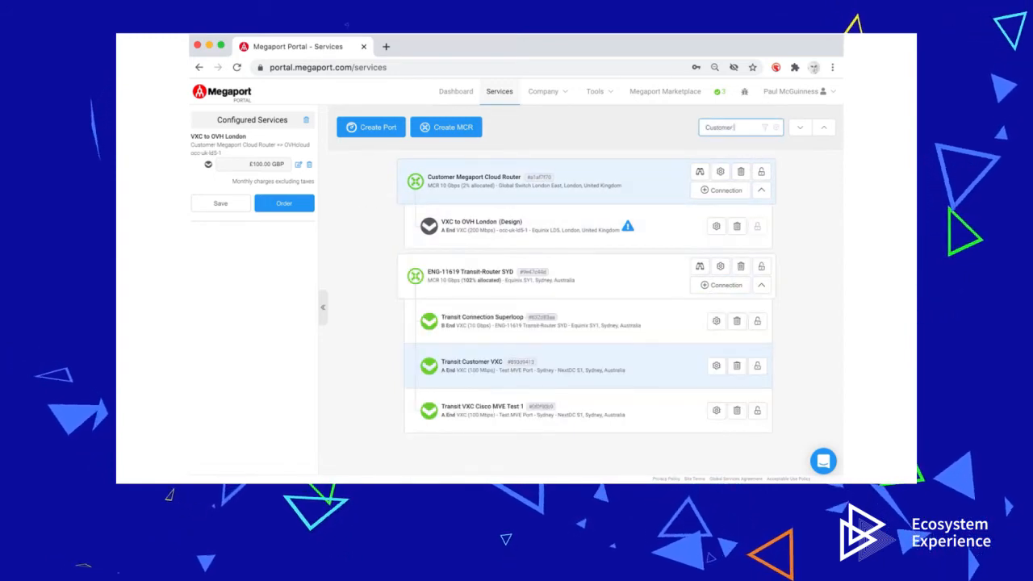
type(" M")
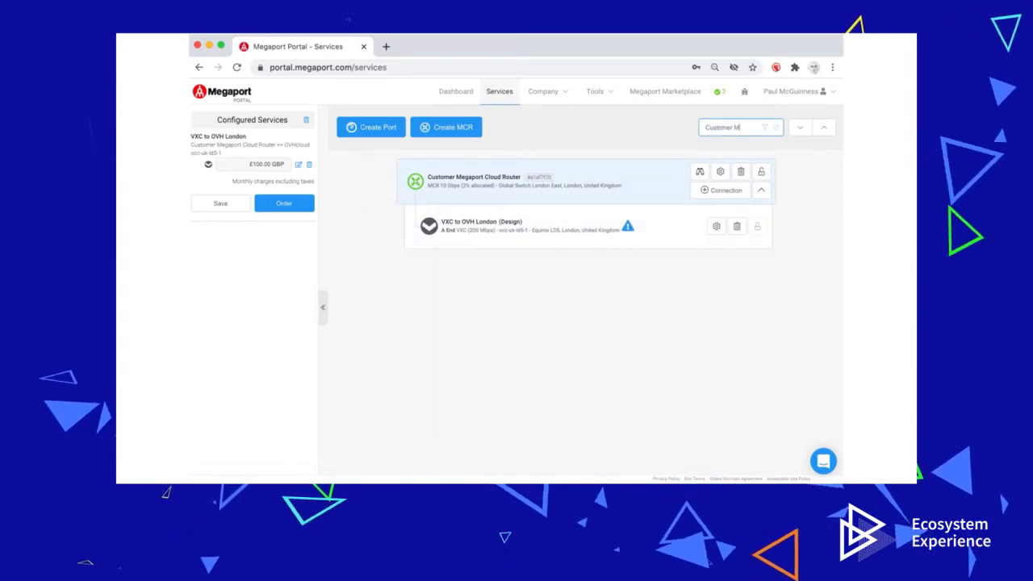
left_click(274, 203)
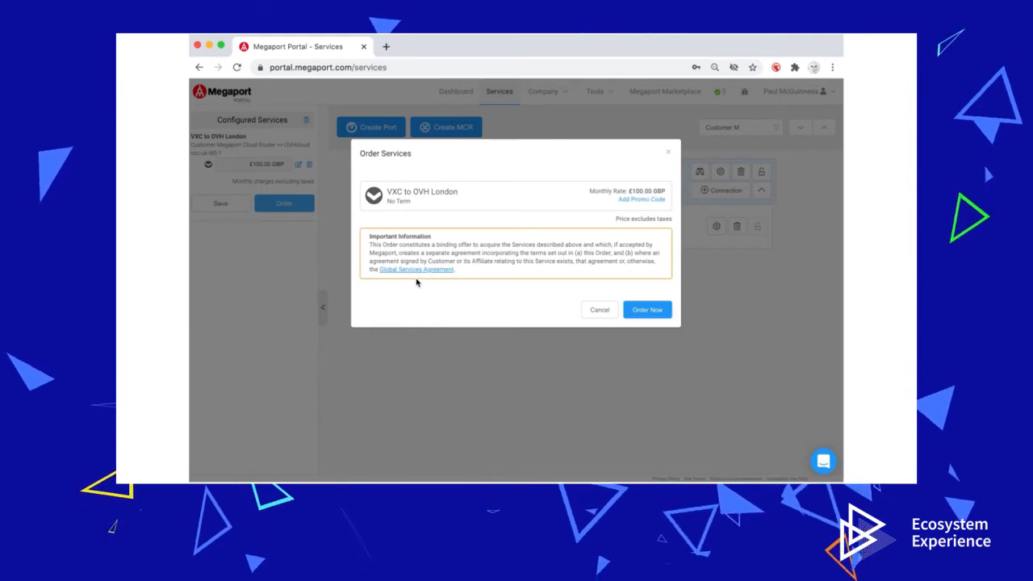
left_click(647, 312)
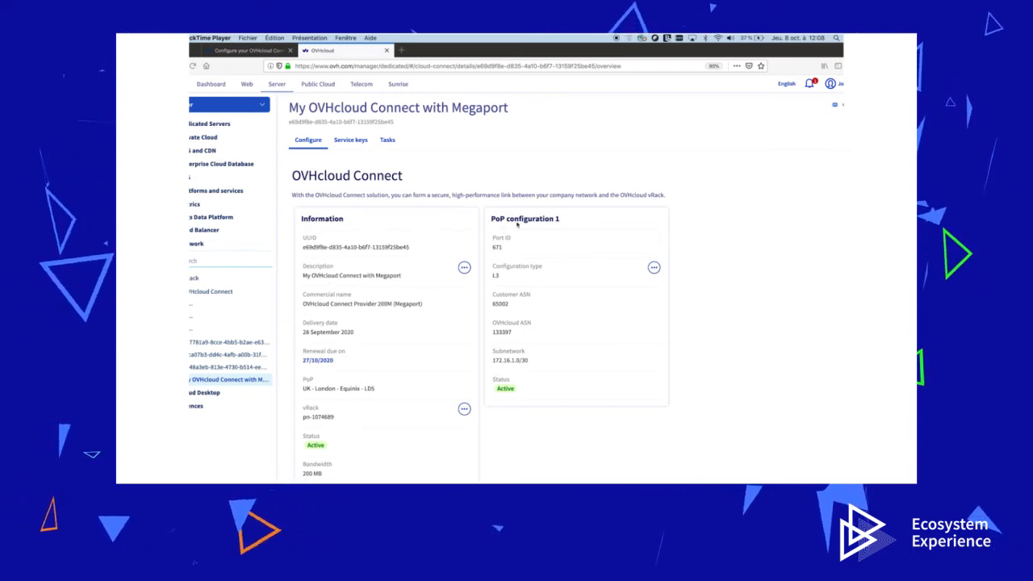
Switch to the OVHcloud manager and check the status of the PoP configuration and the RBX1 DC configuration.
scroll(524, 218, "down", 5)
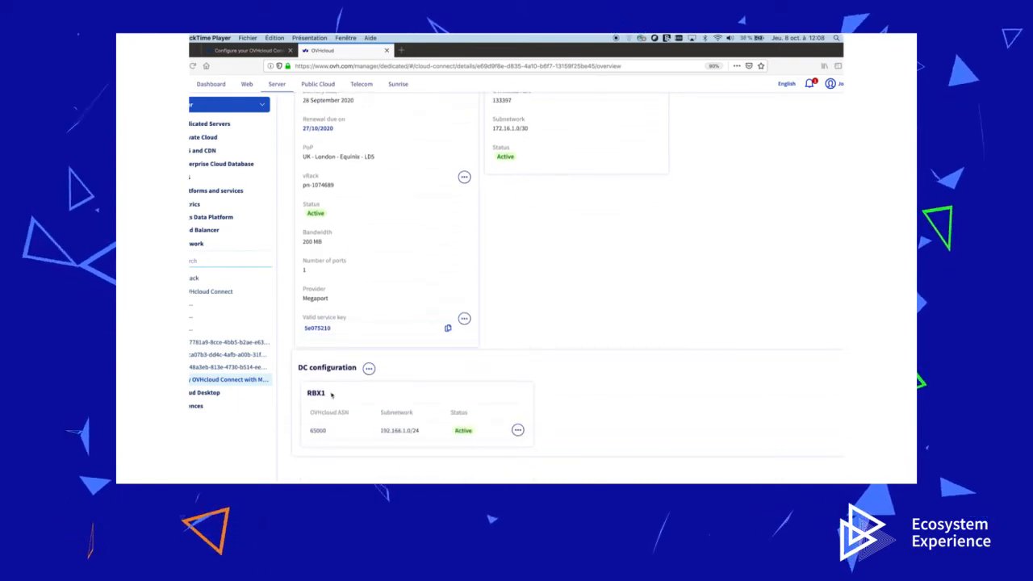
scroll(628, 368, "up", 3)
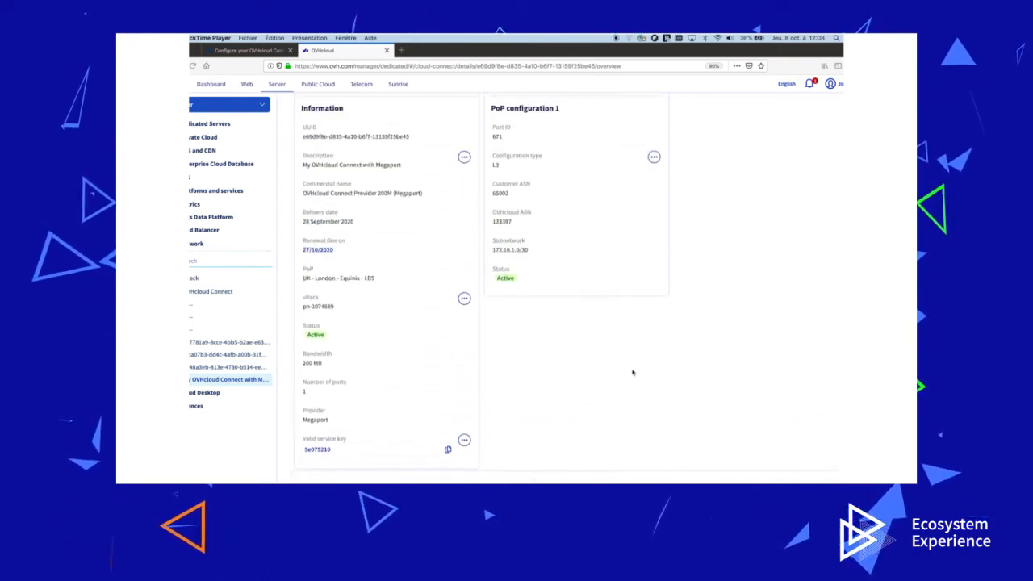
scroll(632, 372, "up", 2)
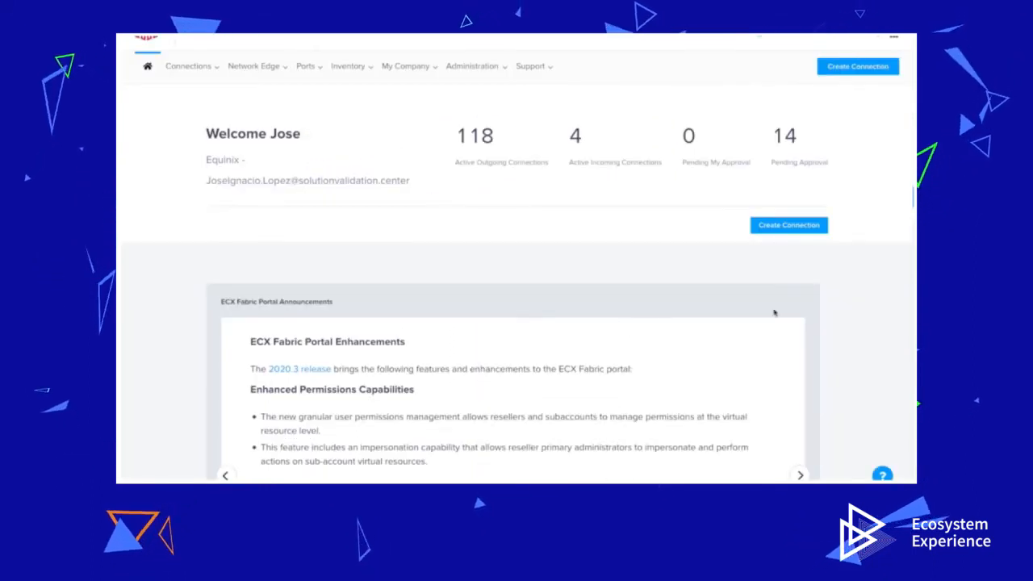
Create a connection to a service provider, search for "ovh", select OVH and start its OVHcloud Connect connection.
left_click(785, 227)
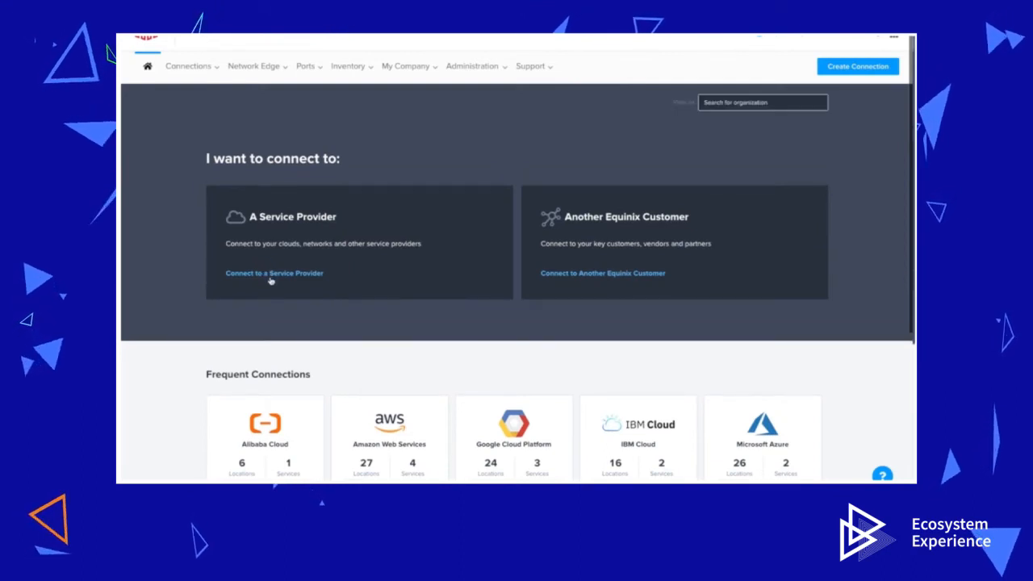
left_click(271, 274)
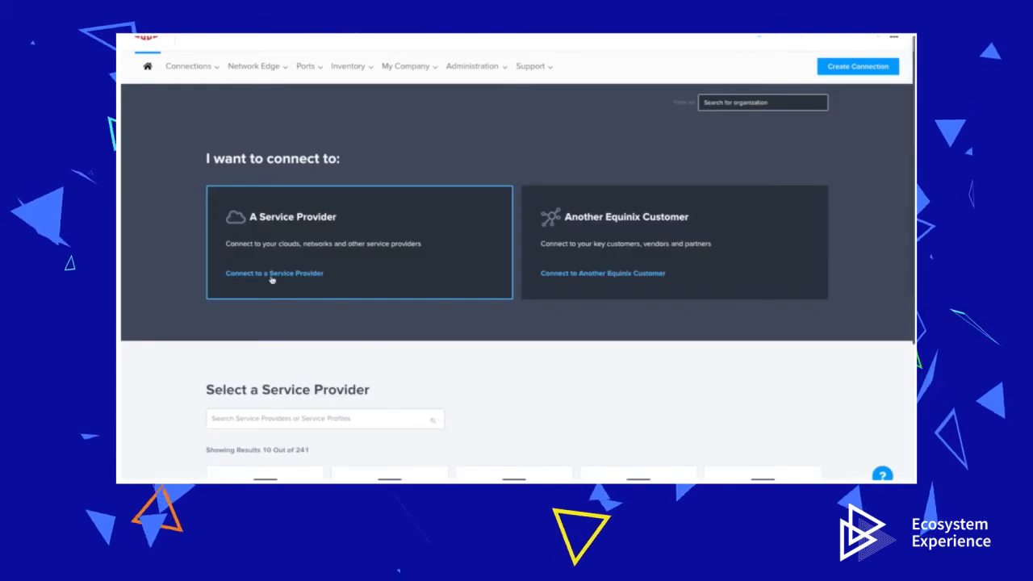
scroll(278, 321, "down", 2)
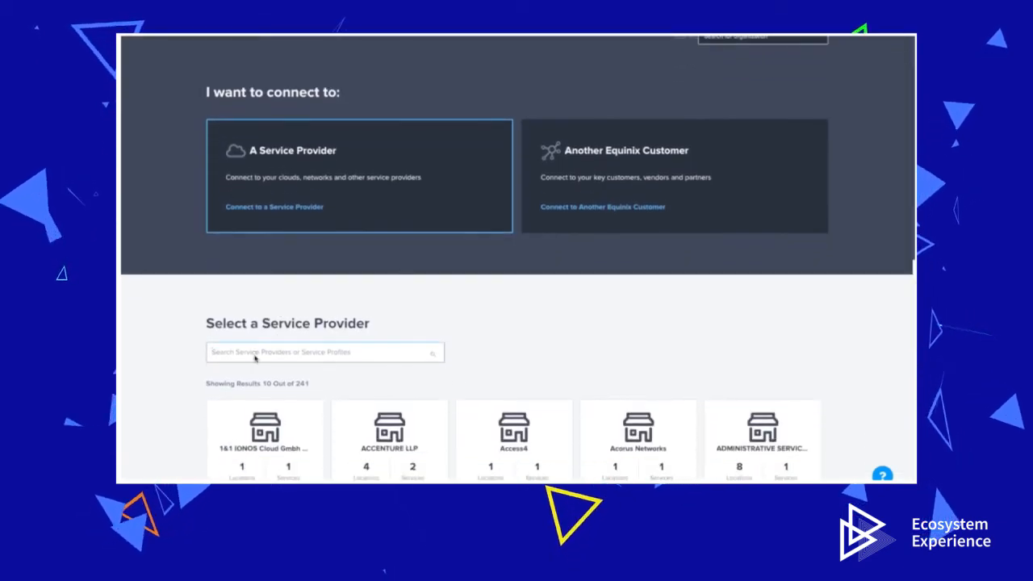
type("ovh")
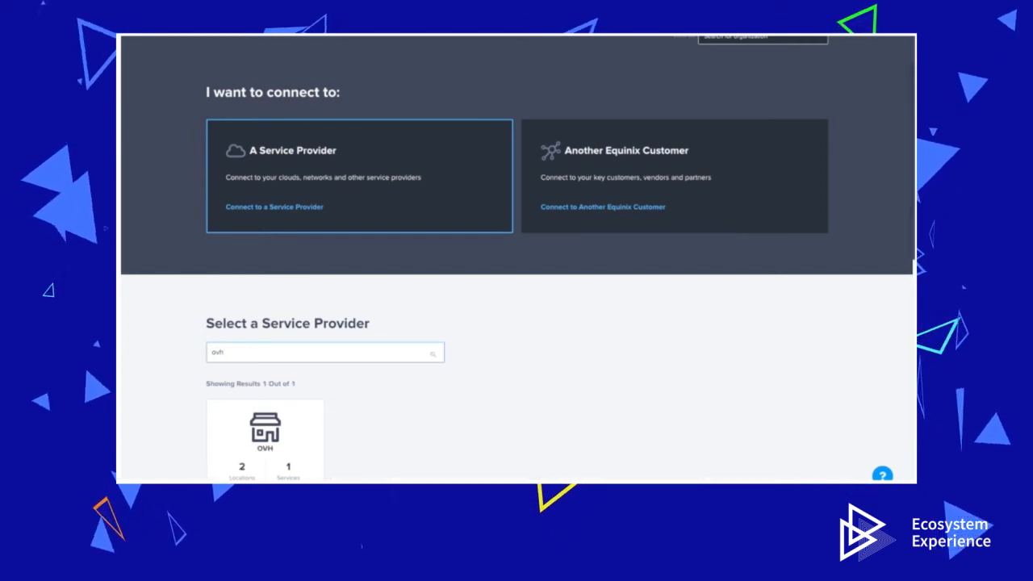
scroll(270, 368, "down", 3)
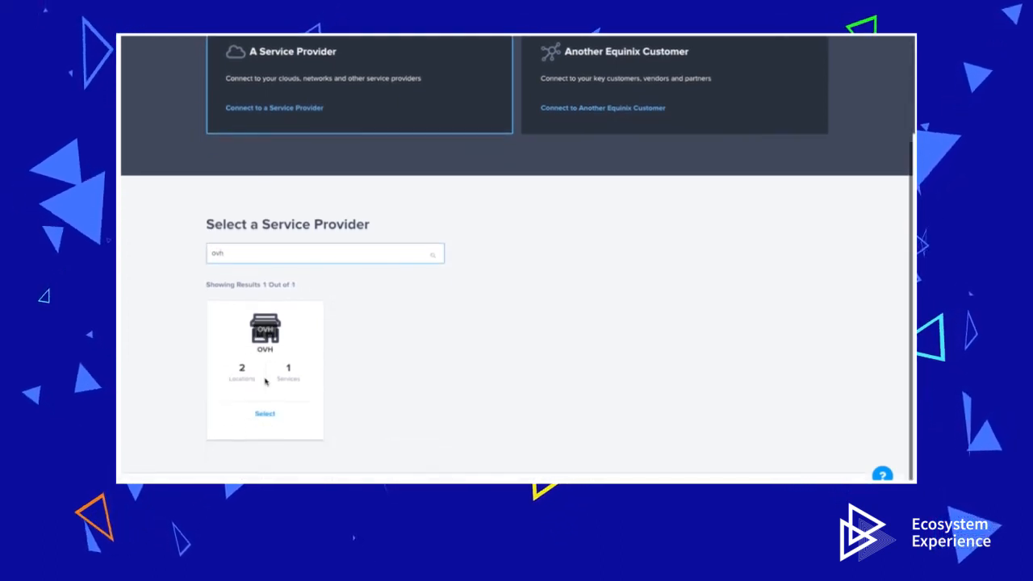
left_click(266, 414)
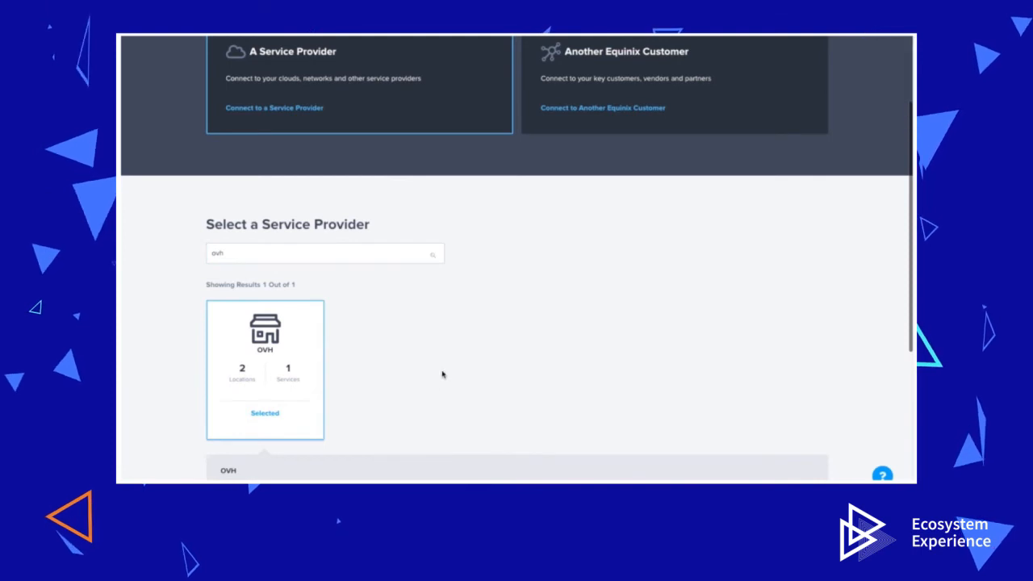
scroll(442, 374, "down", 6)
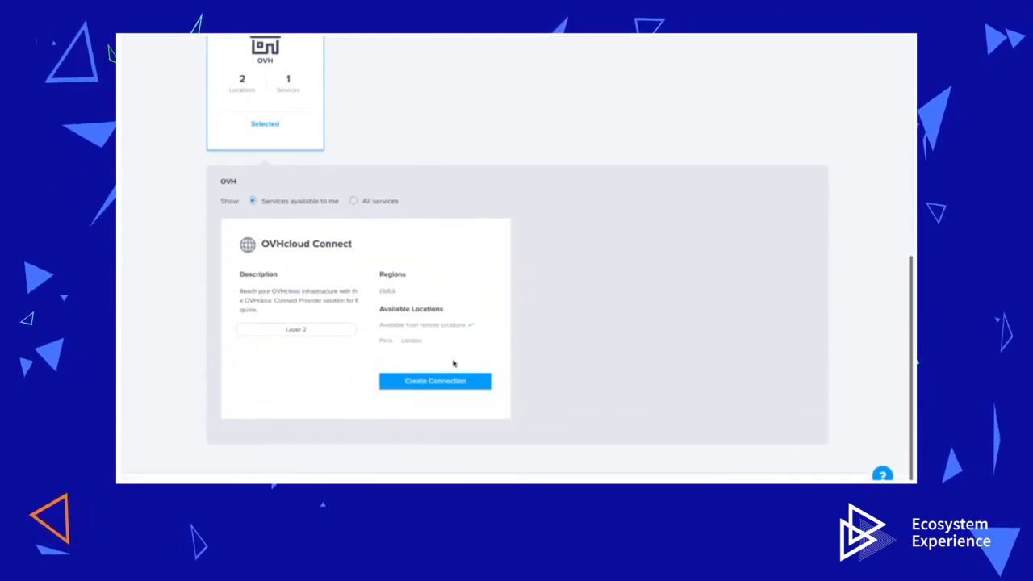
left_click(429, 383)
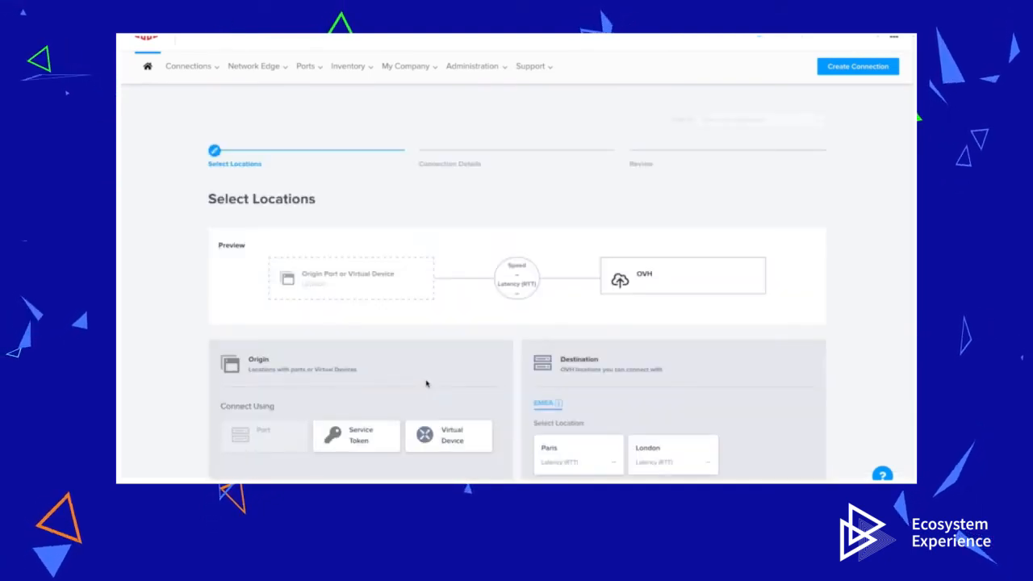
Set the connection origin to the ovh-demo virtual device in London, EMEA.
scroll(427, 383, "down", 1)
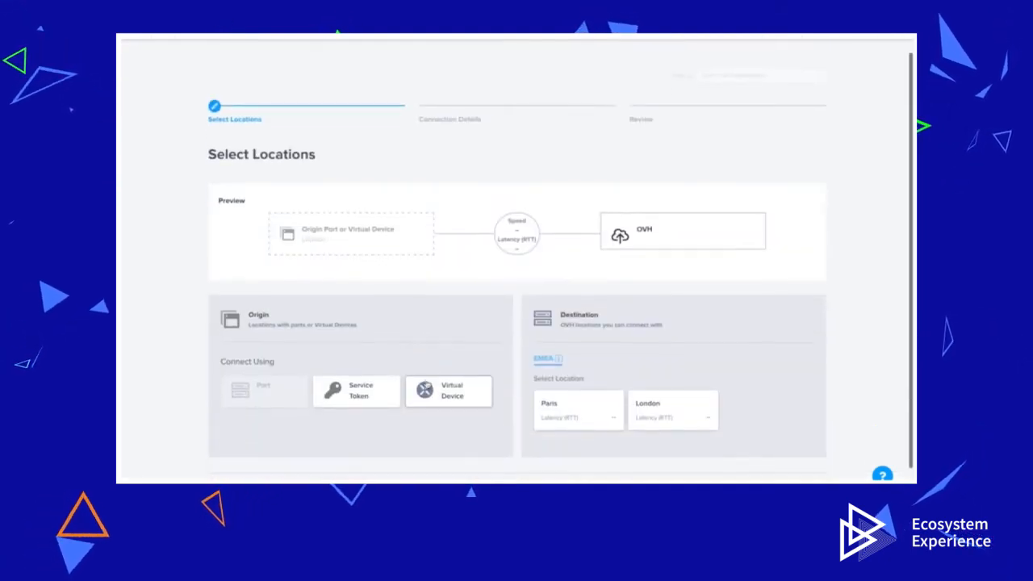
left_click(447, 395)
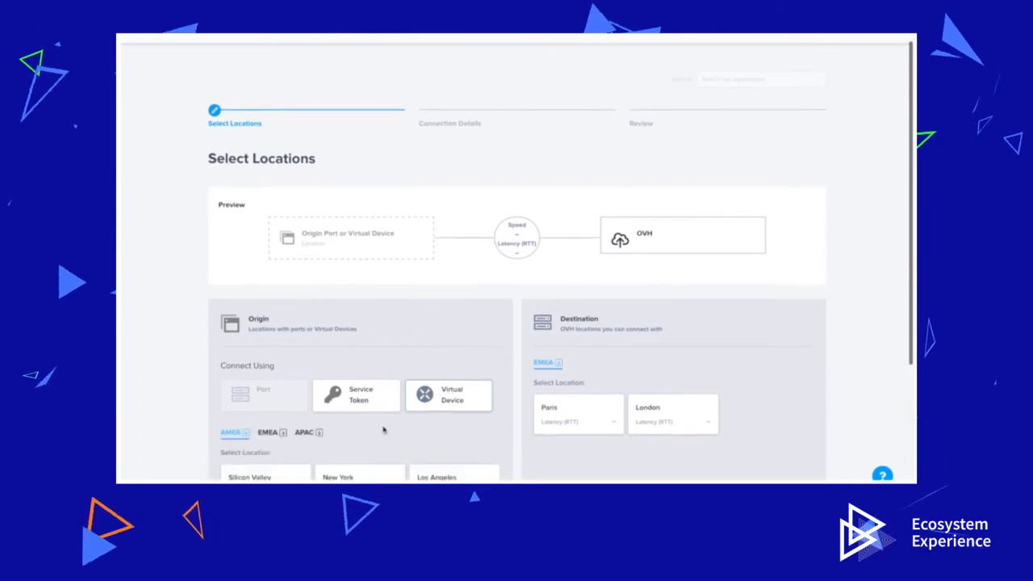
scroll(383, 430, "down", 4)
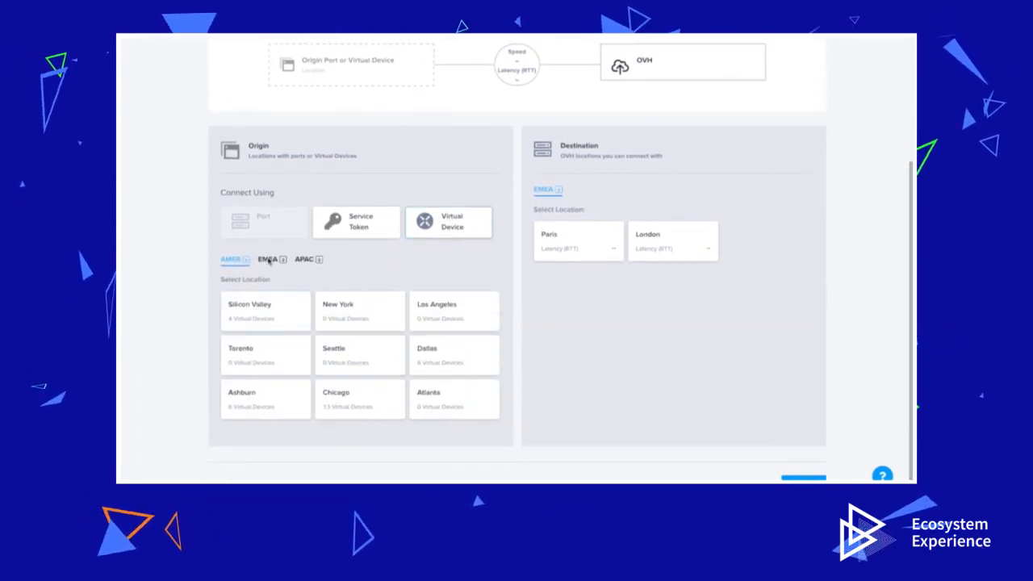
left_click(269, 259)
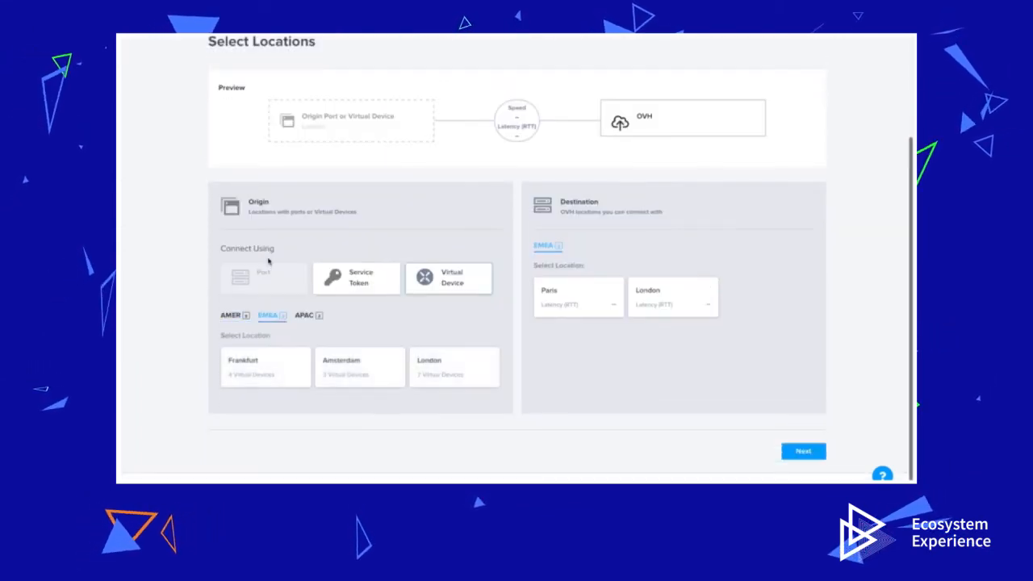
left_click(436, 367)
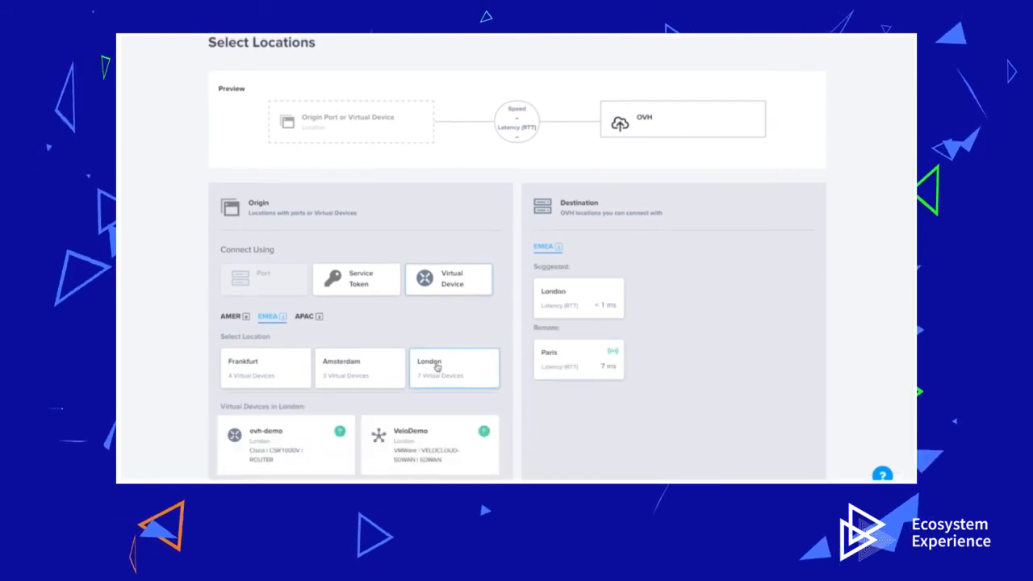
left_click(271, 449)
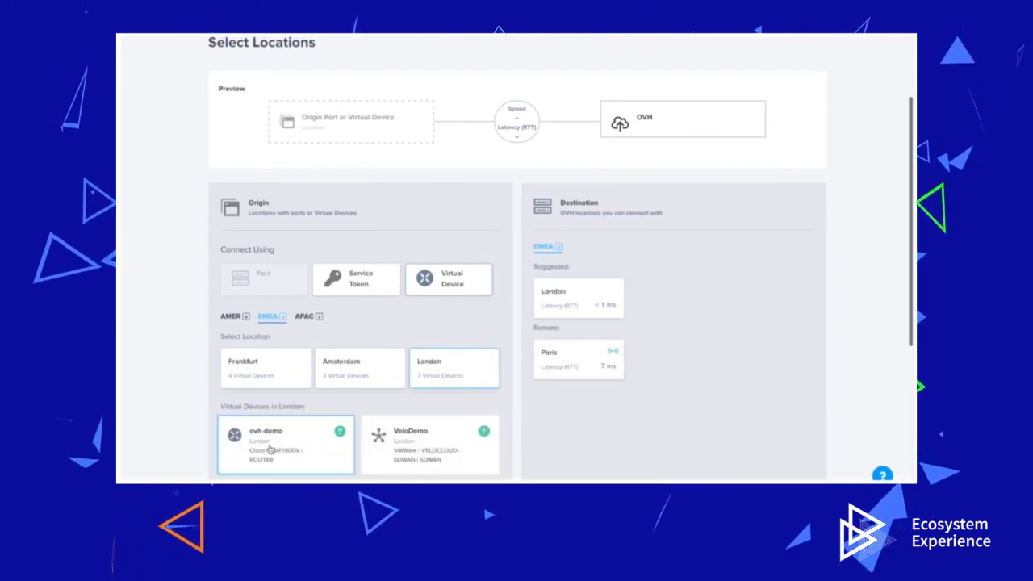
scroll(271, 464, "down", 1)
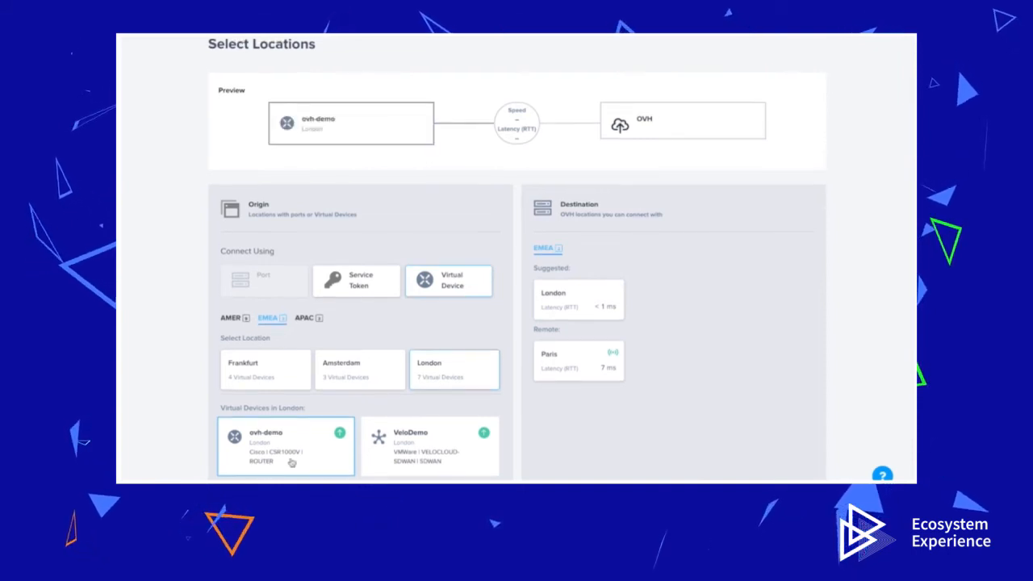
Choose Paris as the OVH destination and continue, accepting the remote connection.
left_click(579, 363)
scroll(581, 364, "down", 1)
scroll(732, 351, "down", 6)
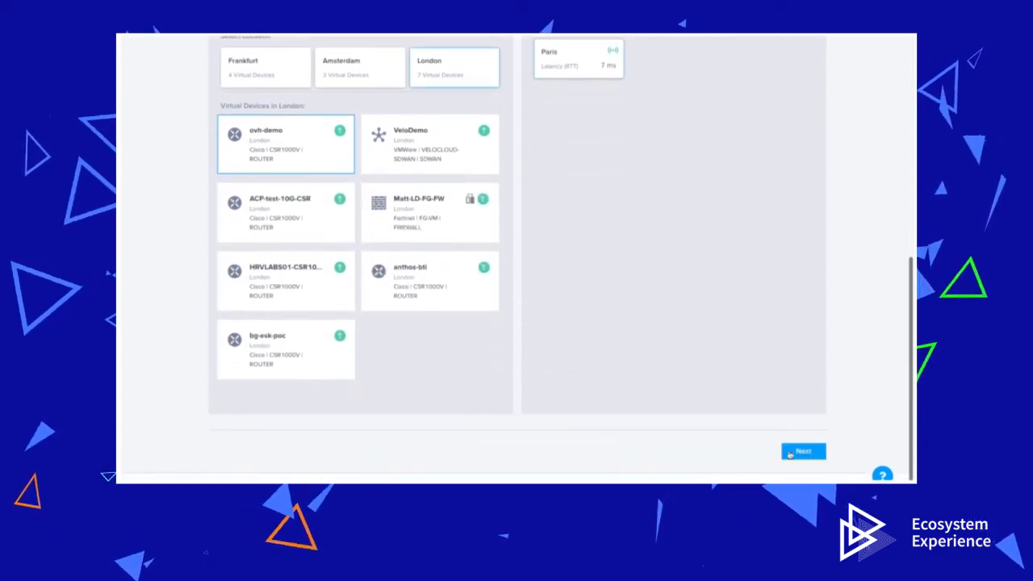
left_click(805, 451)
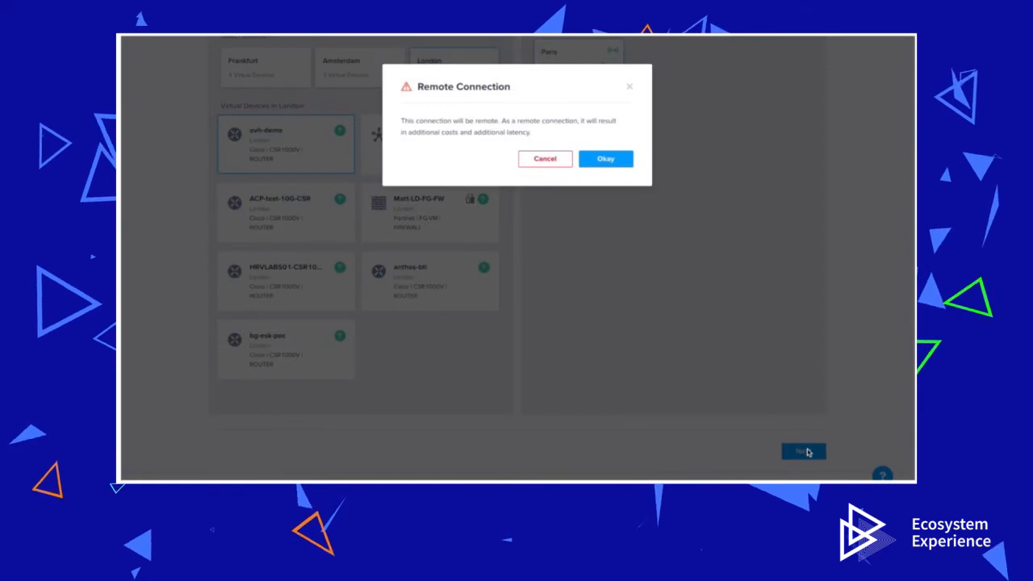
left_click(611, 159)
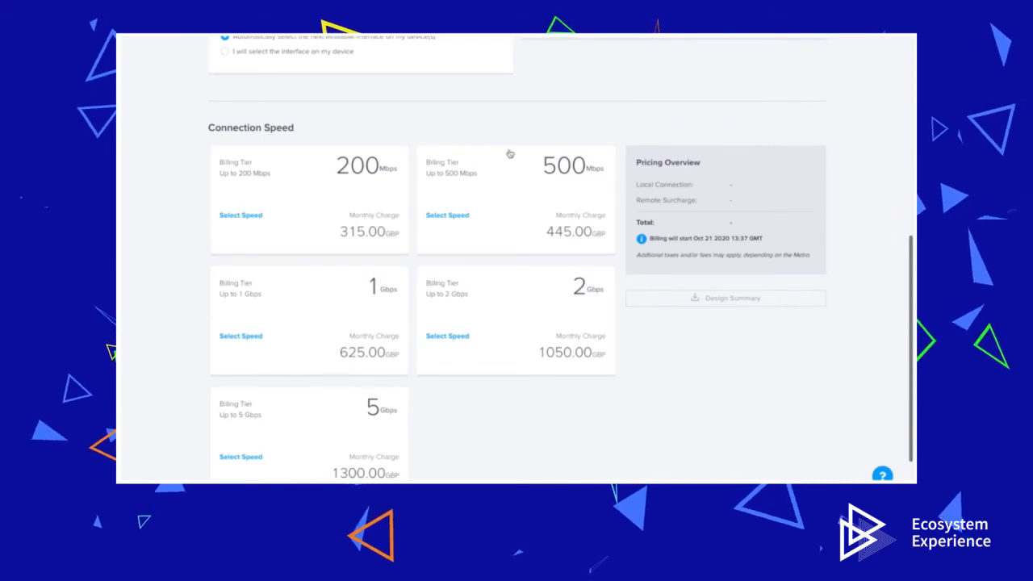
Name the connection ovh-link1 and paste the OVHcloud service key.
scroll(510, 153, "up", 3)
left_click(394, 171)
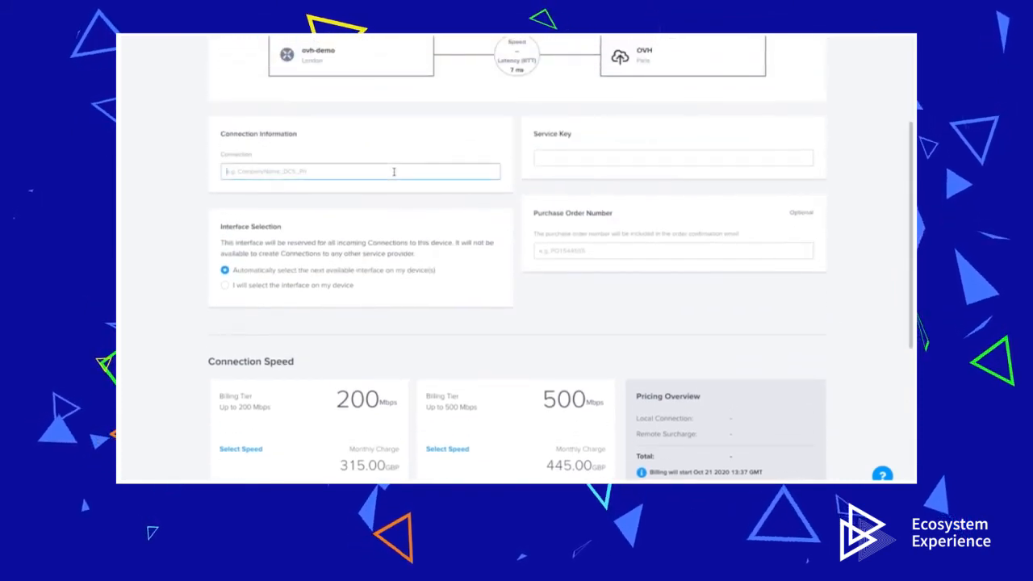
type("ovh-link1")
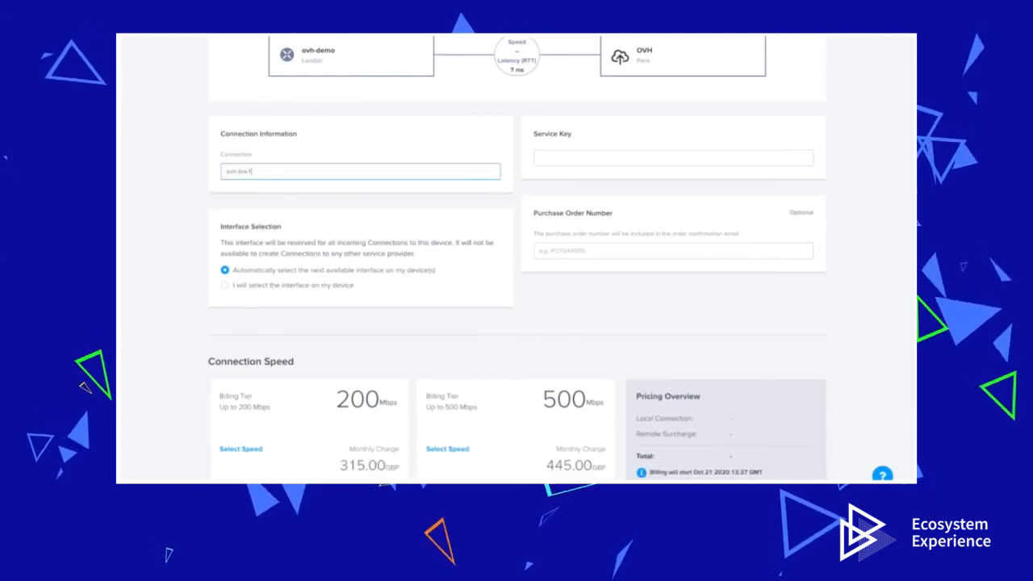
left_click(547, 158)
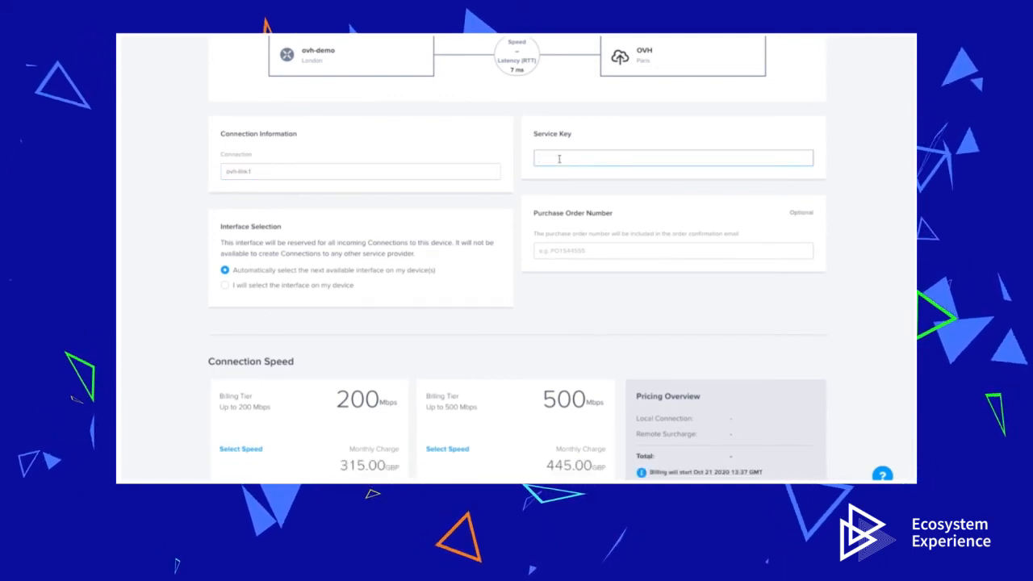
key("ctrl+v")
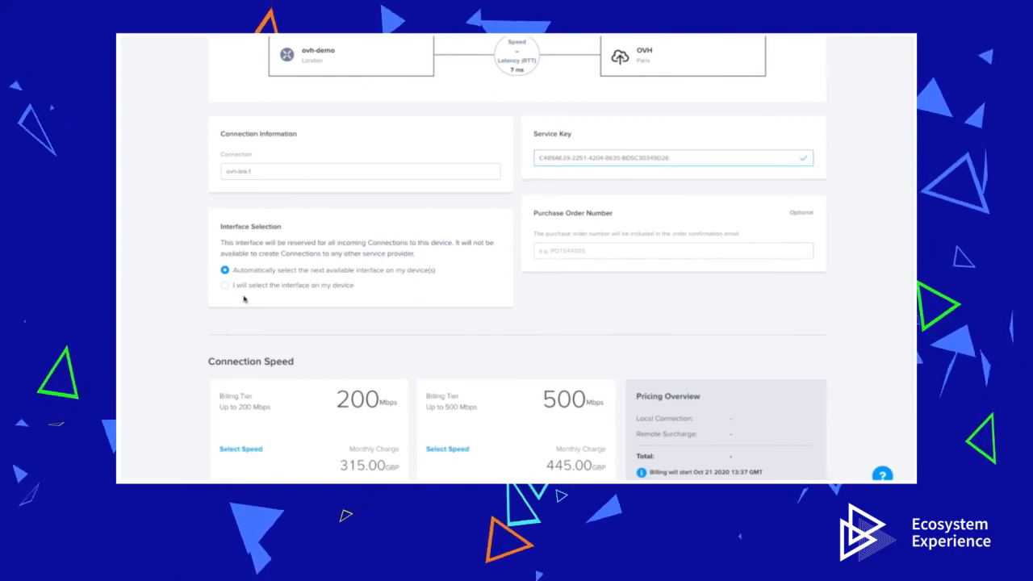
Select the 200 Mbps connection speed, continue to the review and submit the order.
left_click(329, 434)
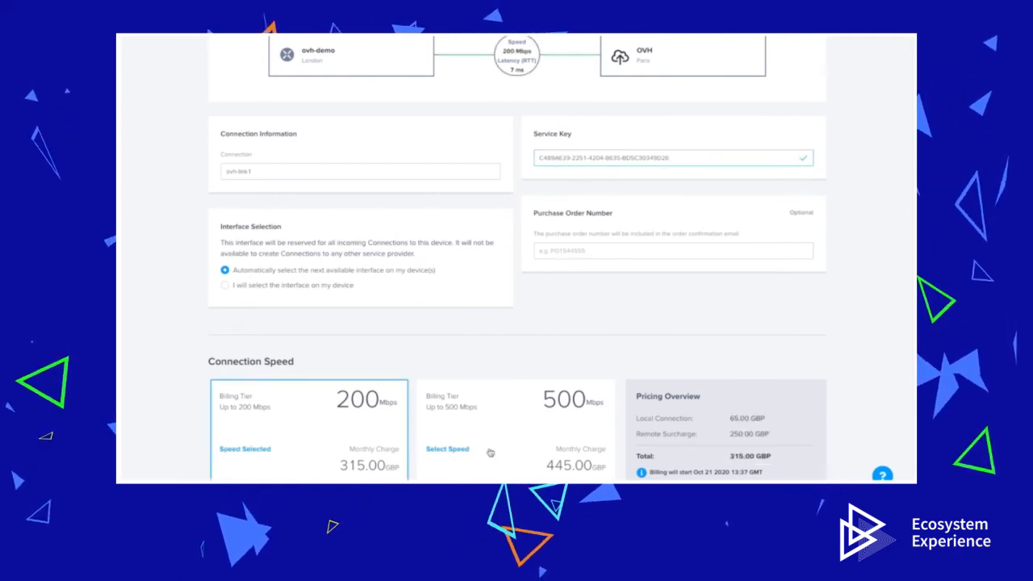
scroll(567, 456, "down", 5)
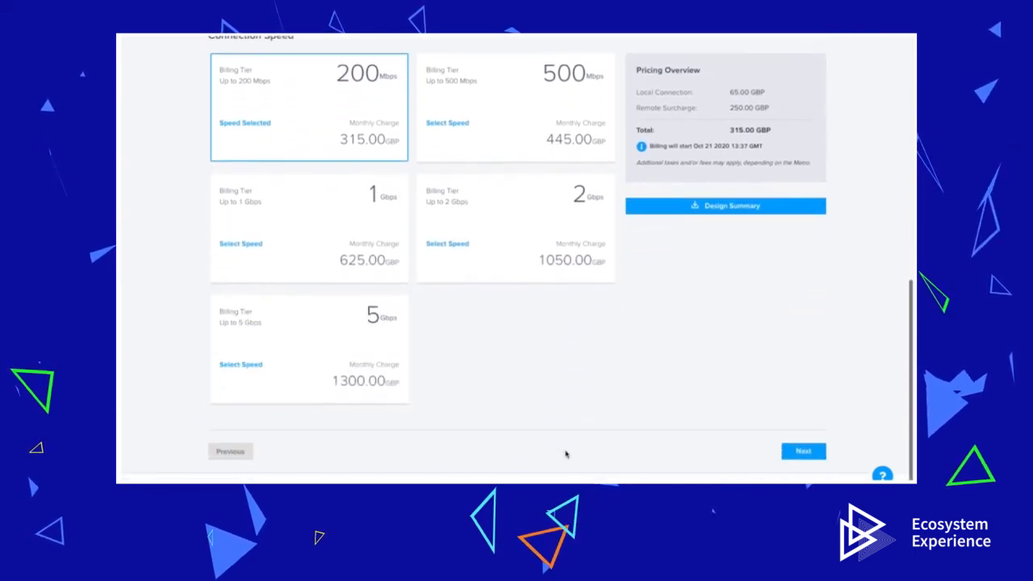
left_click(803, 454)
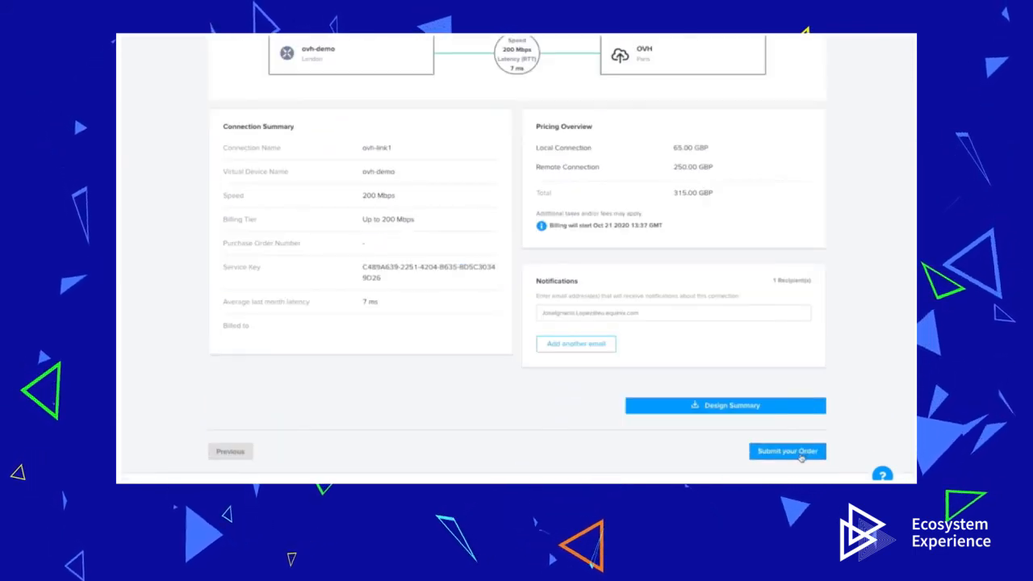
left_click(796, 454)
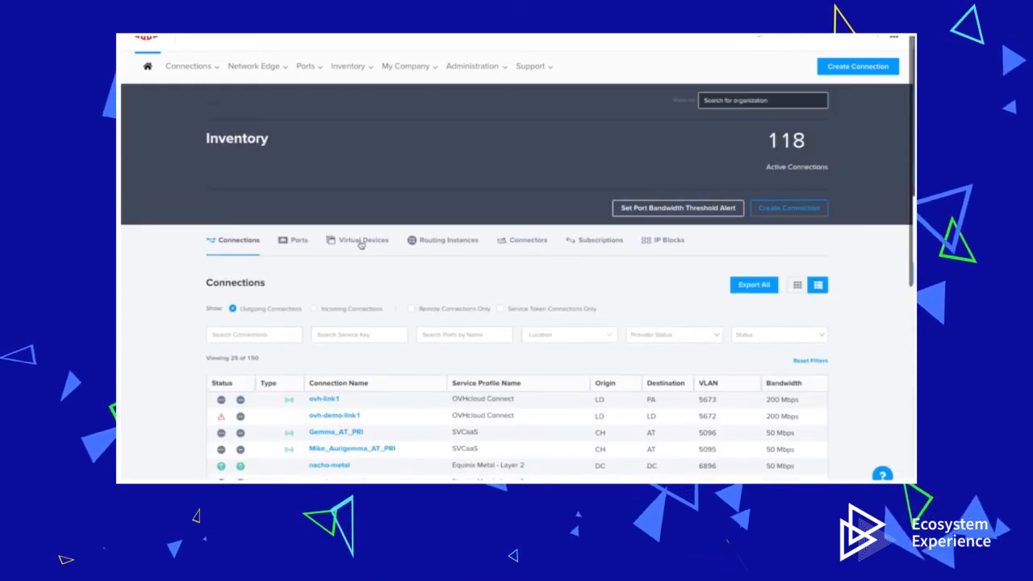
Open the ovh-demo virtual device from the inventory, look over its details, and open its ovh-link1 connection.
left_click(359, 241)
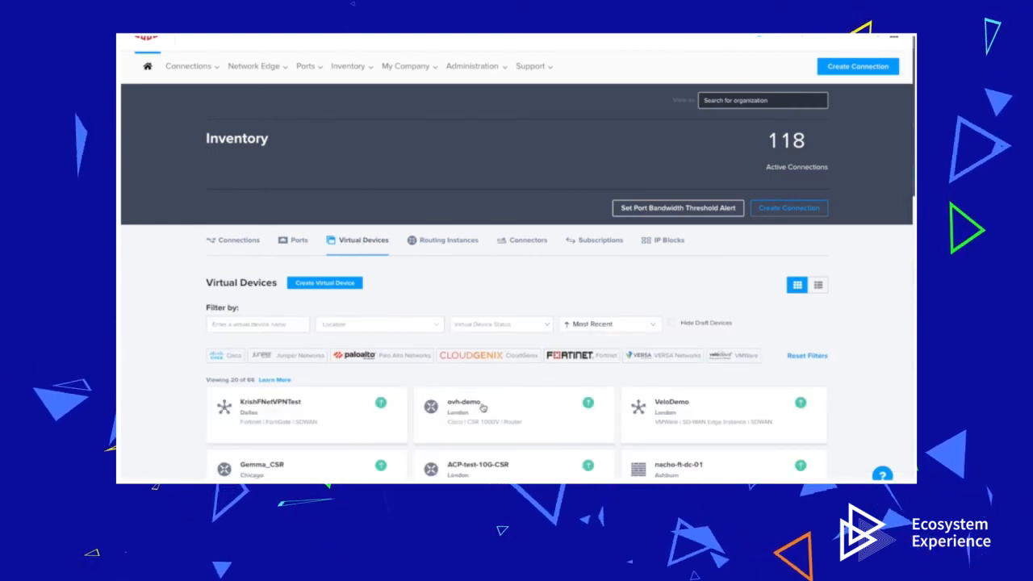
left_click(460, 431)
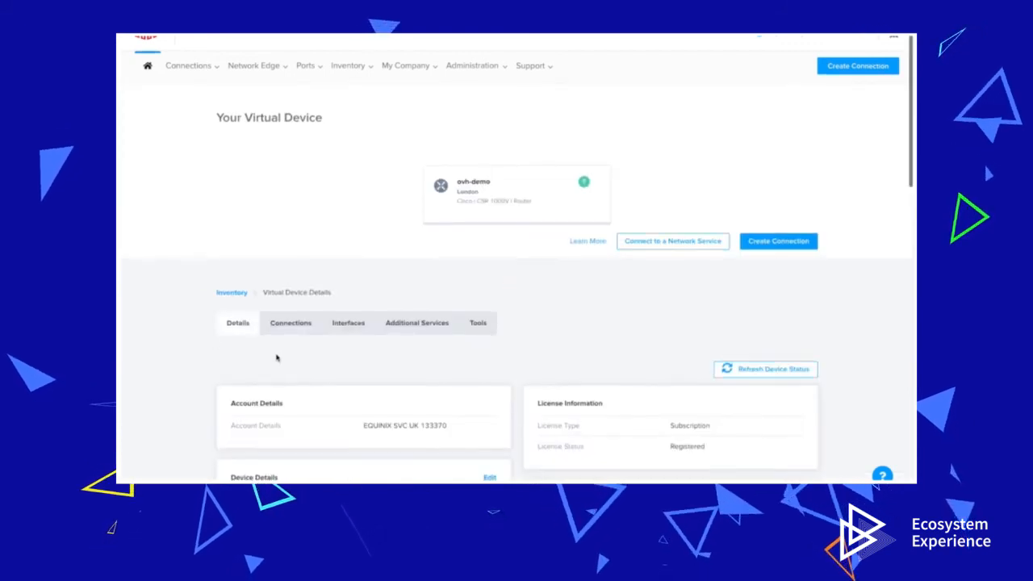
scroll(276, 357, "down", 3)
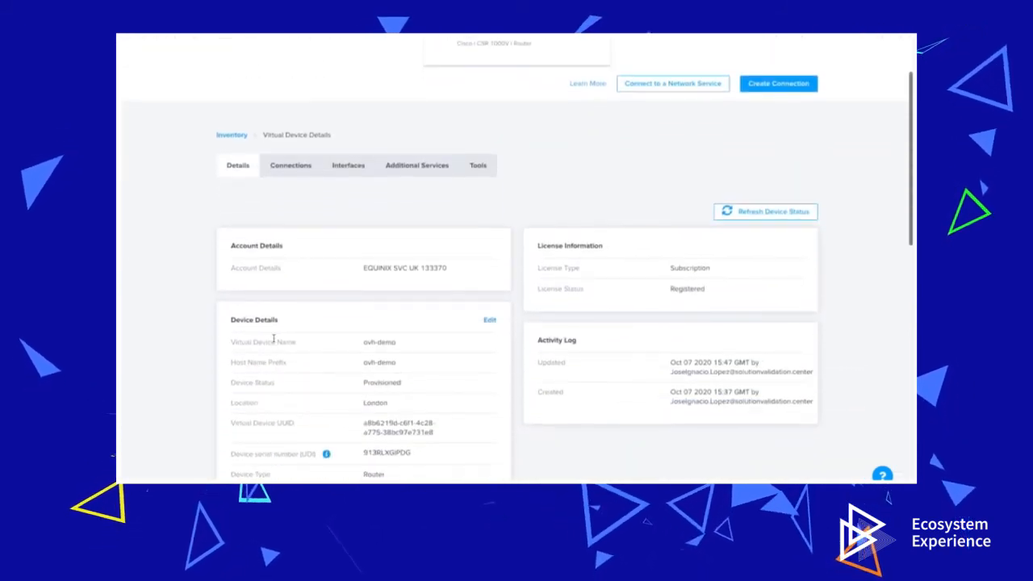
scroll(274, 340, "down", 1)
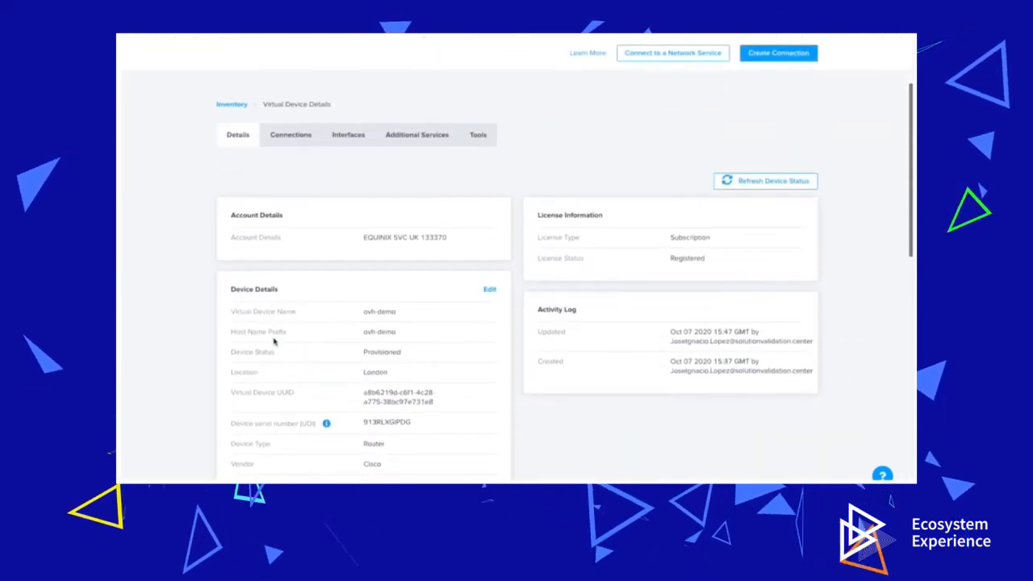
left_click(289, 136)
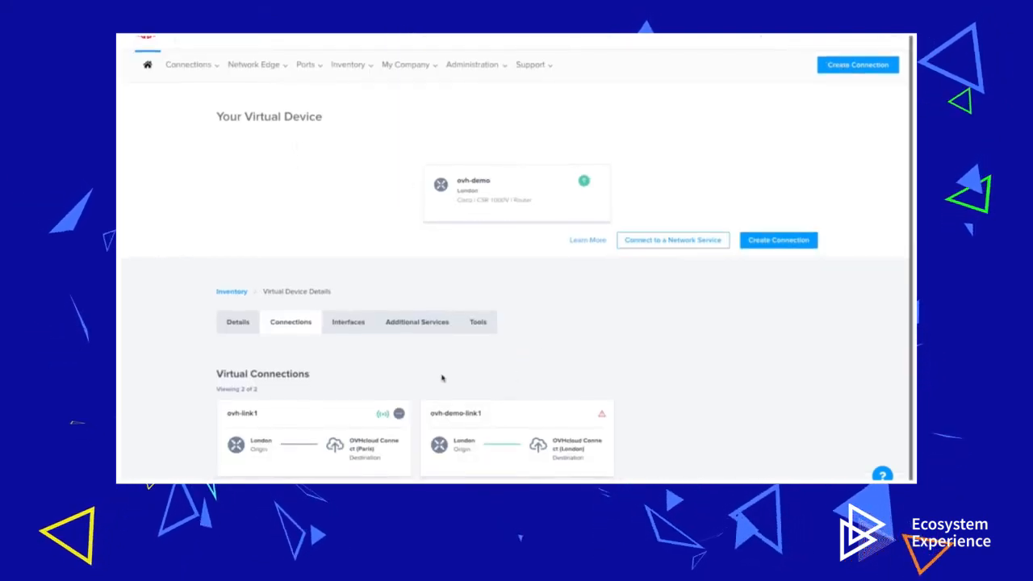
left_click(320, 420)
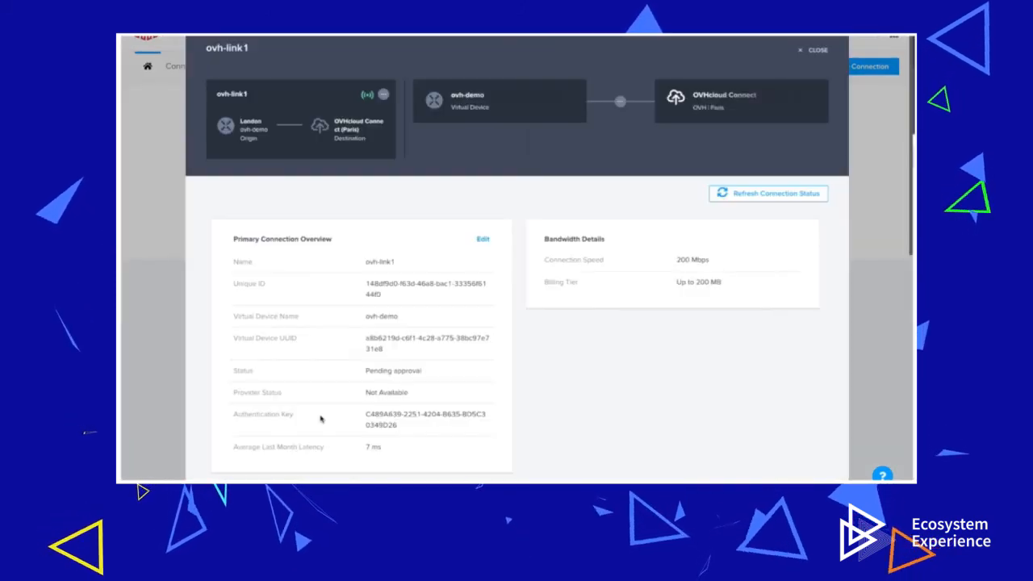
Review the ovh-link1 connection's provisioning status, provider status and primary BGP information, and close its details.
scroll(323, 417, "down", 6)
scroll(323, 417, "down", 2)
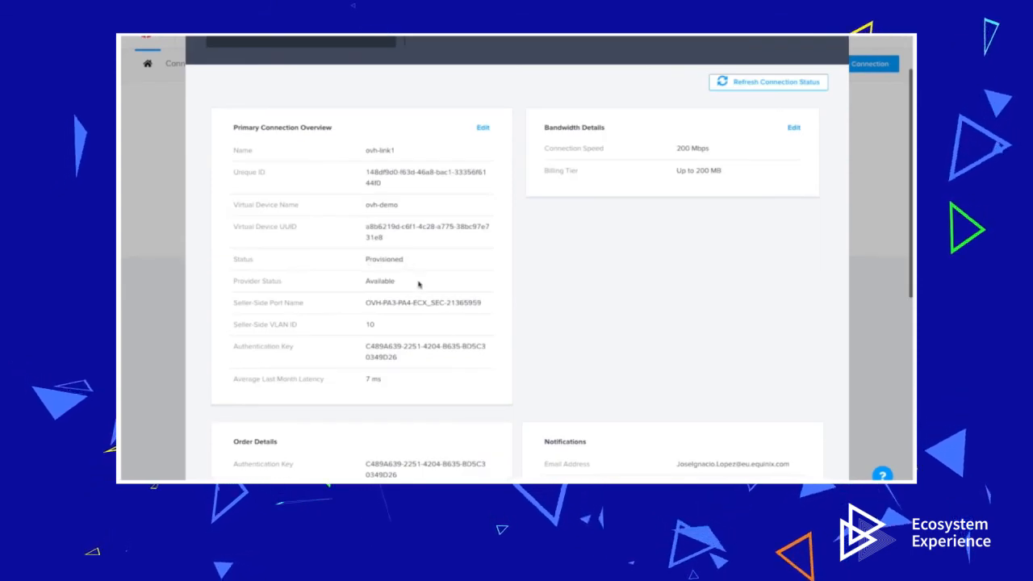
scroll(450, 403, "down", 5)
scroll(450, 403, "down", 4)
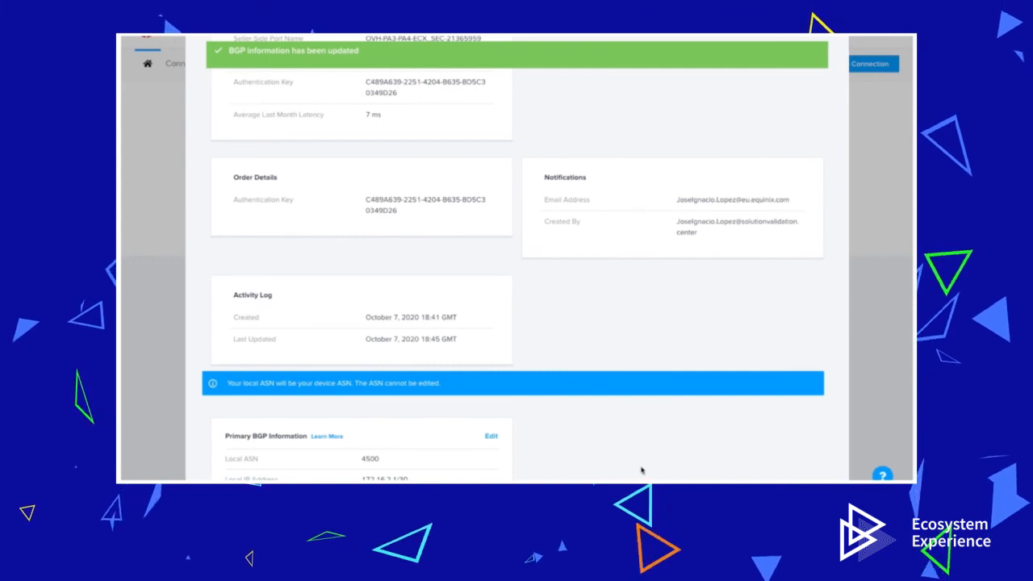
scroll(638, 469, "down", 2)
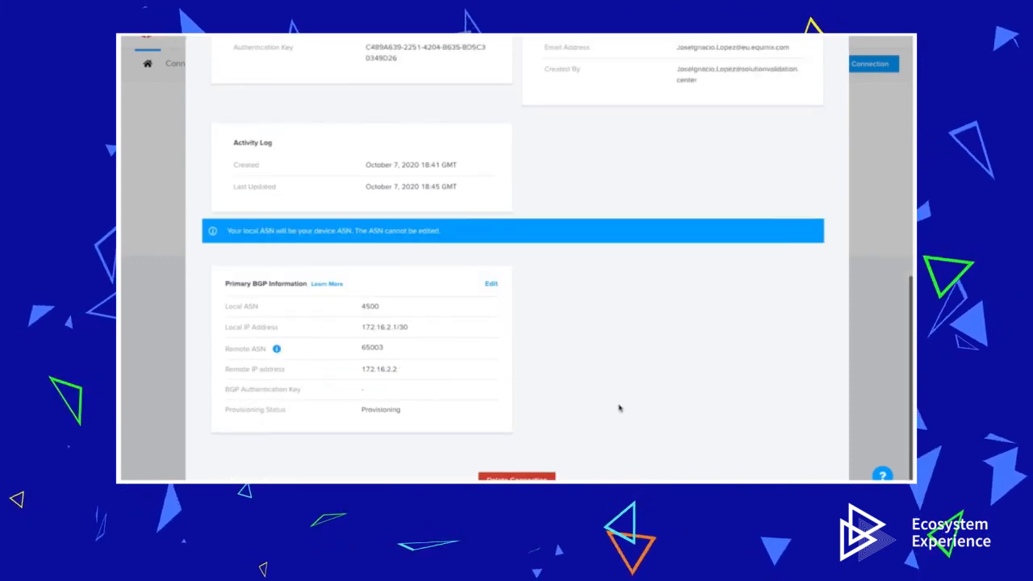
scroll(619, 407, "up", 5)
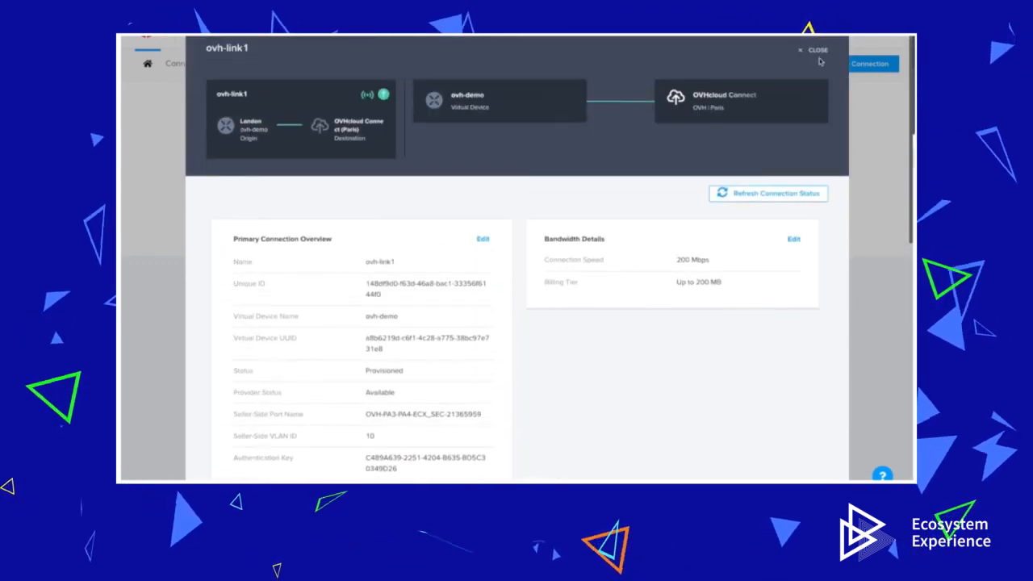
left_click(815, 54)
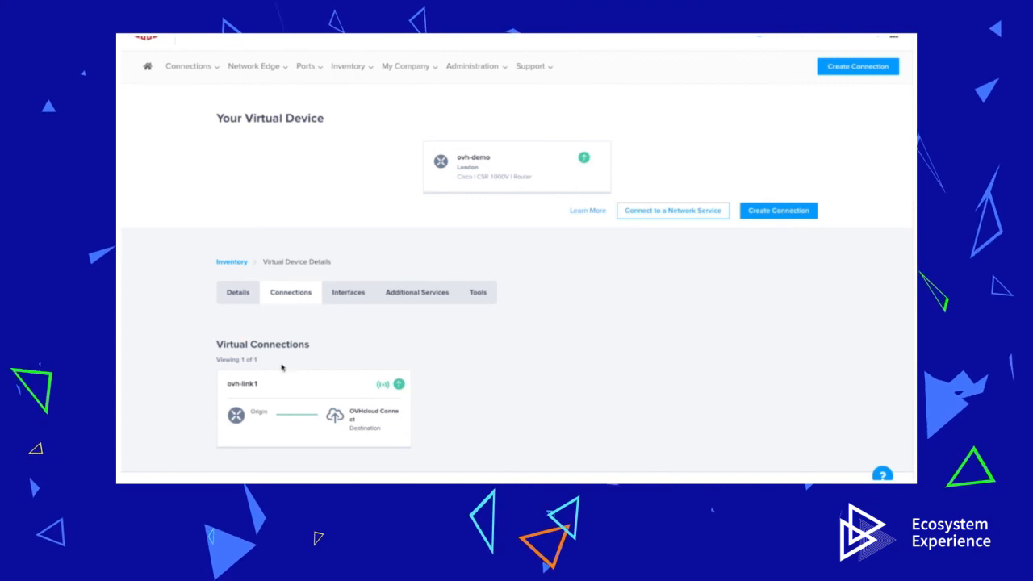
Examine the ovh-demo device's interfaces for the one assigned to ovh-link1 and return to the device details.
left_click(350, 293)
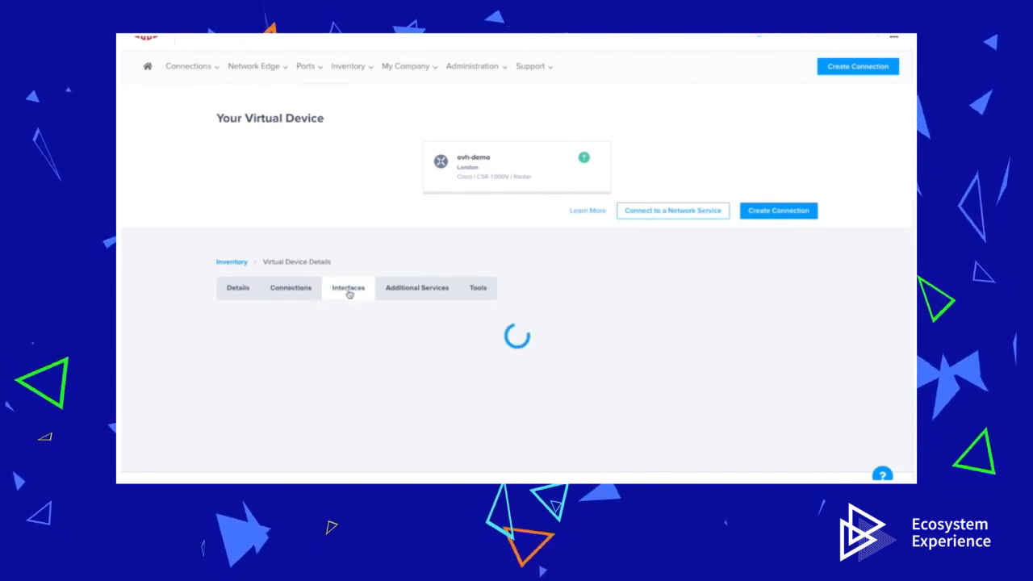
scroll(423, 388, "down", 2)
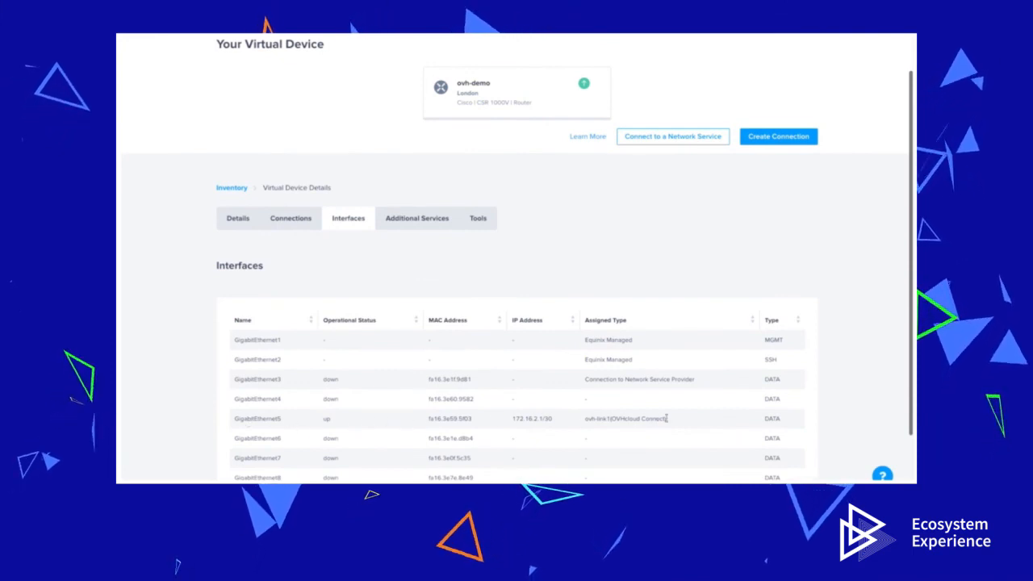
left_click(240, 218)
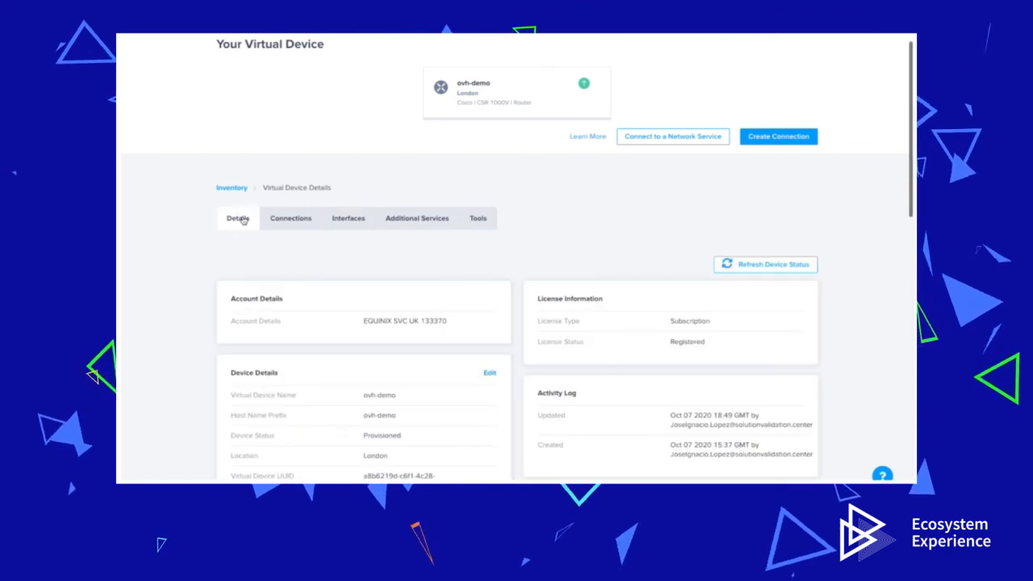